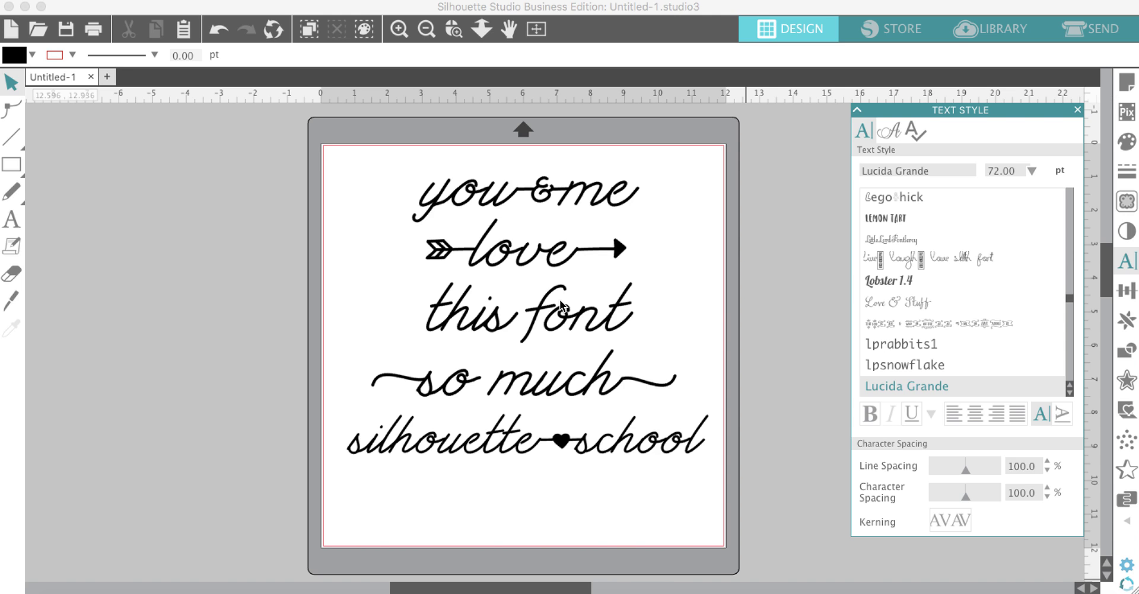
- Box-select all five sample script lines and drag them off the mat to the left
left_click(458, 311)
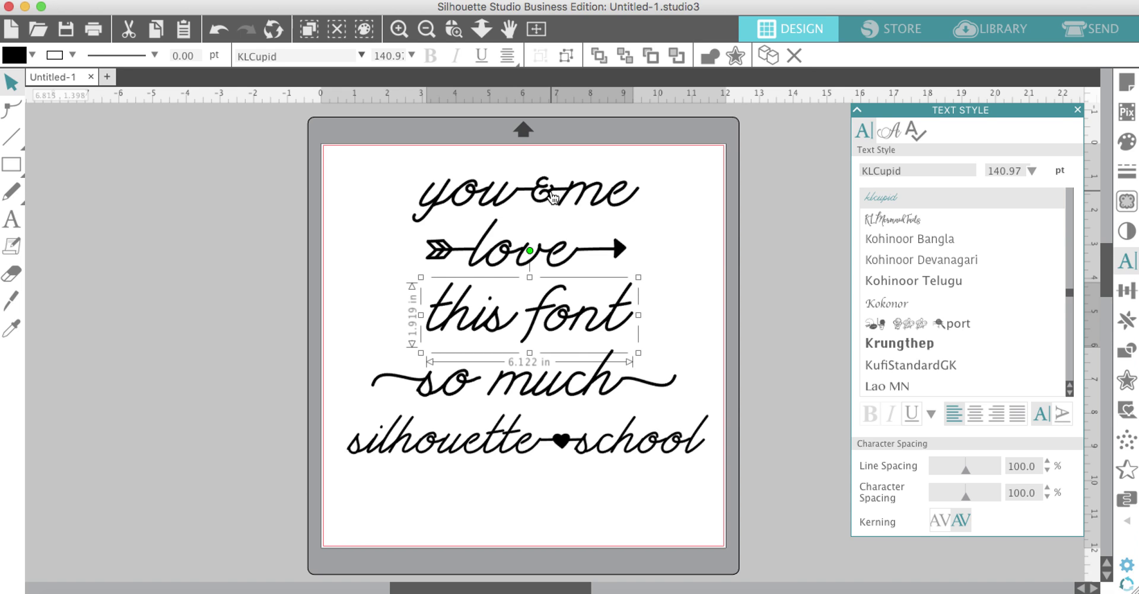
left_click(475, 221)
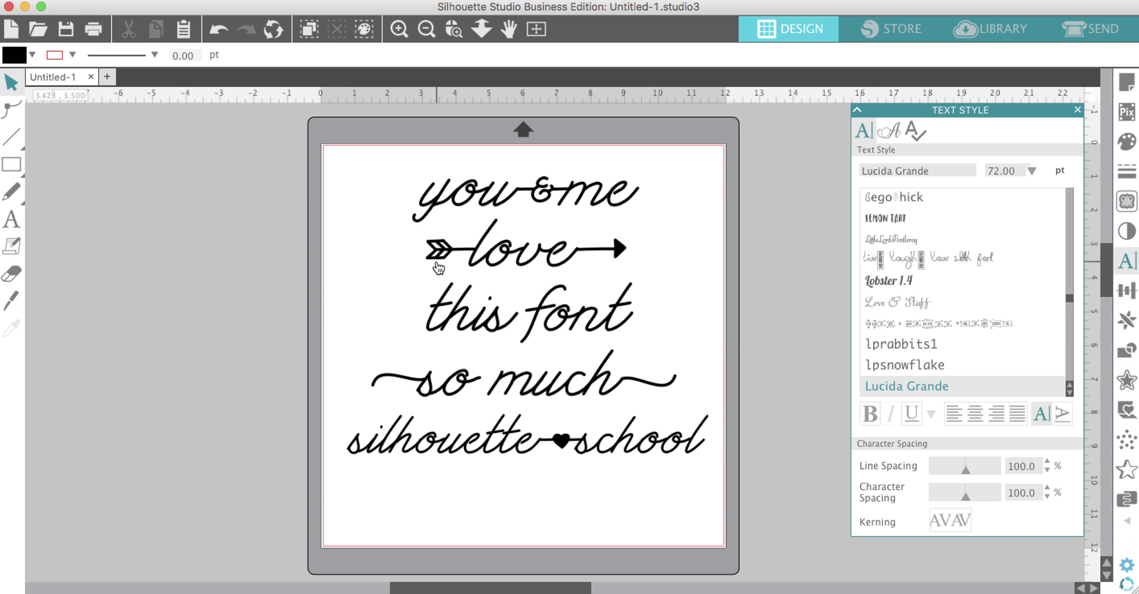
left_click_drag(387, 193, 700, 491)
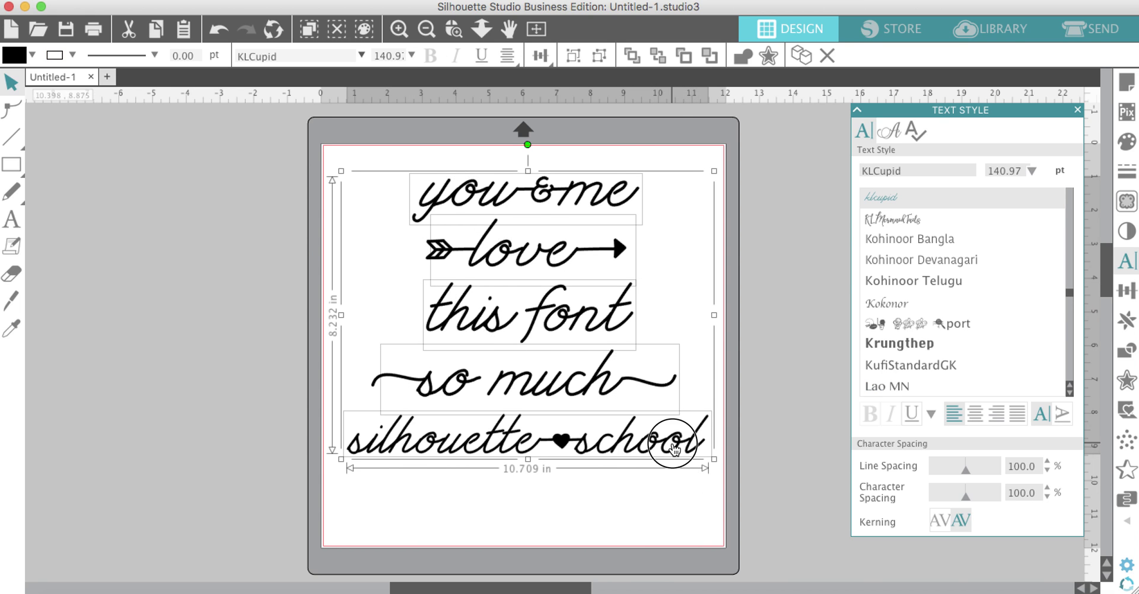
left_click_drag(673, 446, 267, 448)
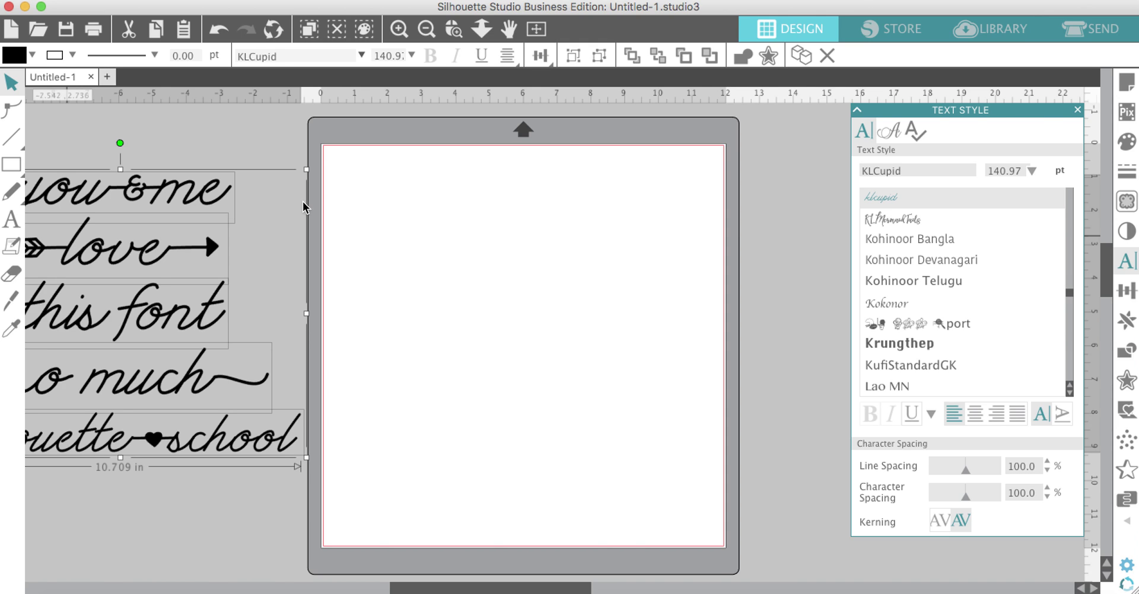
scroll(942, 232, "up", 1)
scroll(942, 232, "up", 2)
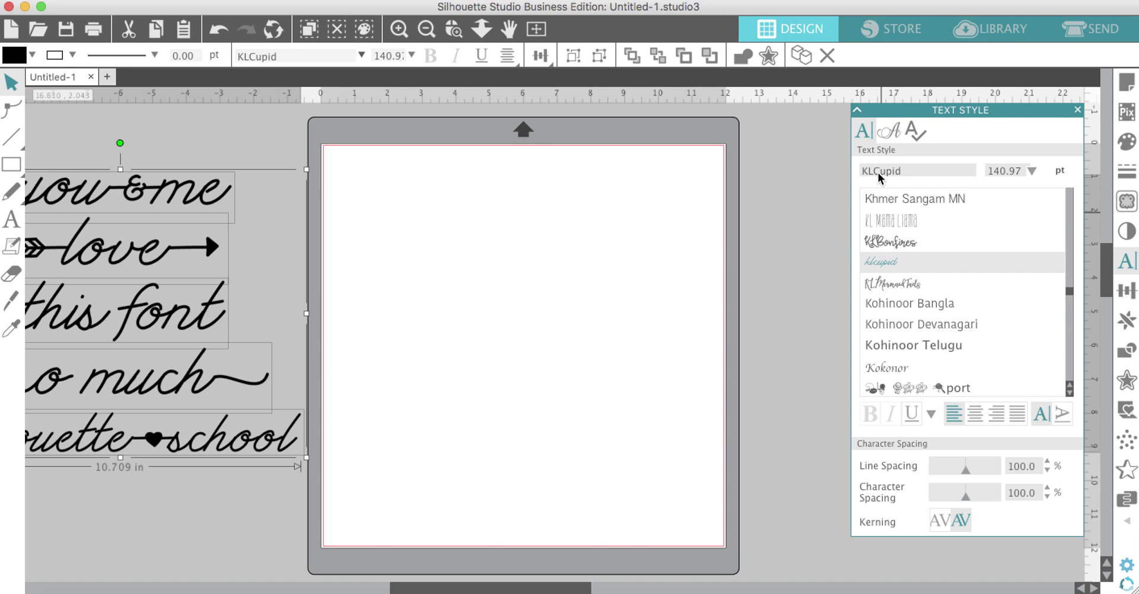
- Create a lowercase 'sally sam' text object near the centre of the mat and select it
left_click(5, 224)
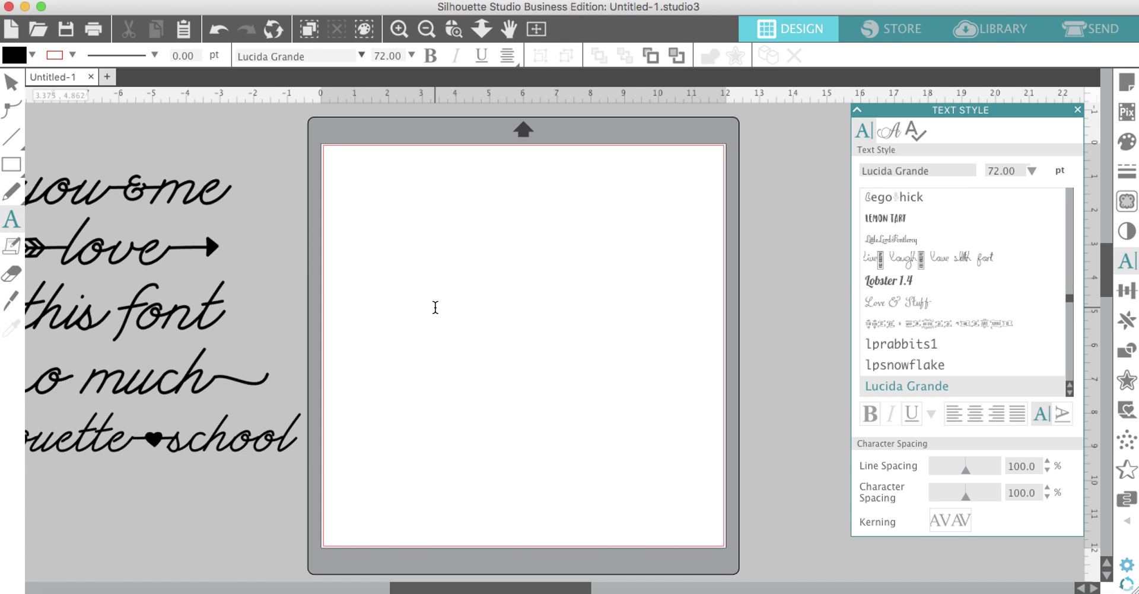
left_click(435, 306)
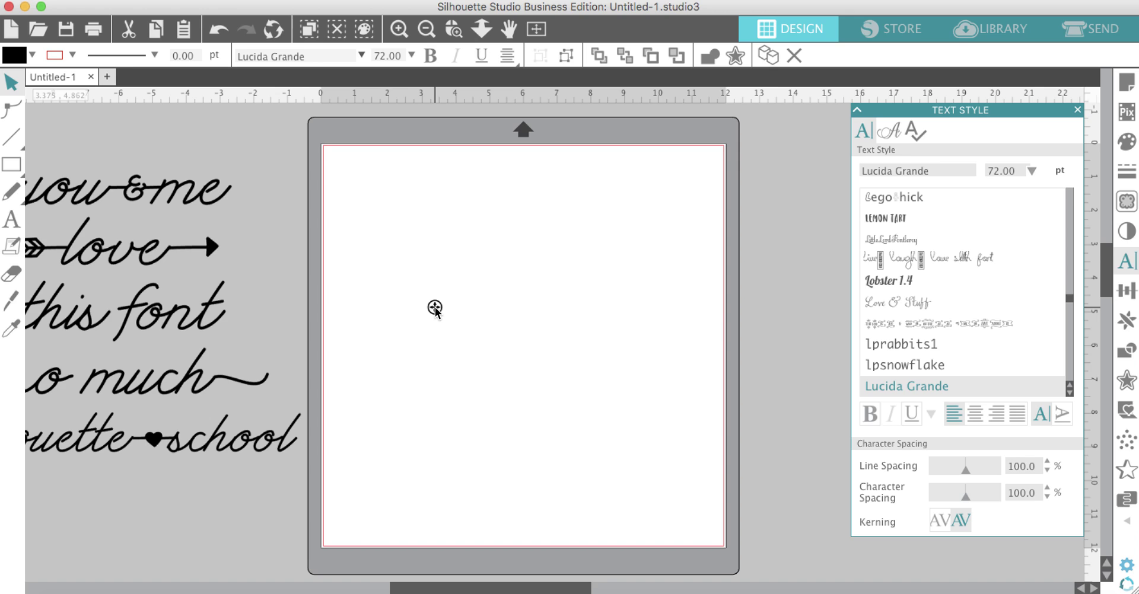
type("S")
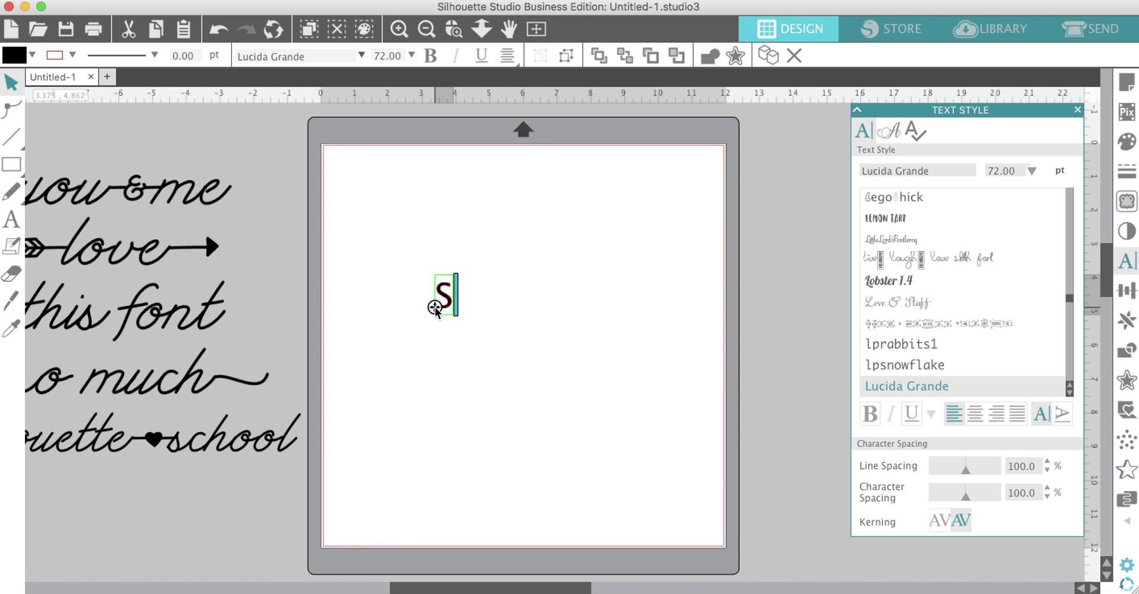
type("ALLY")
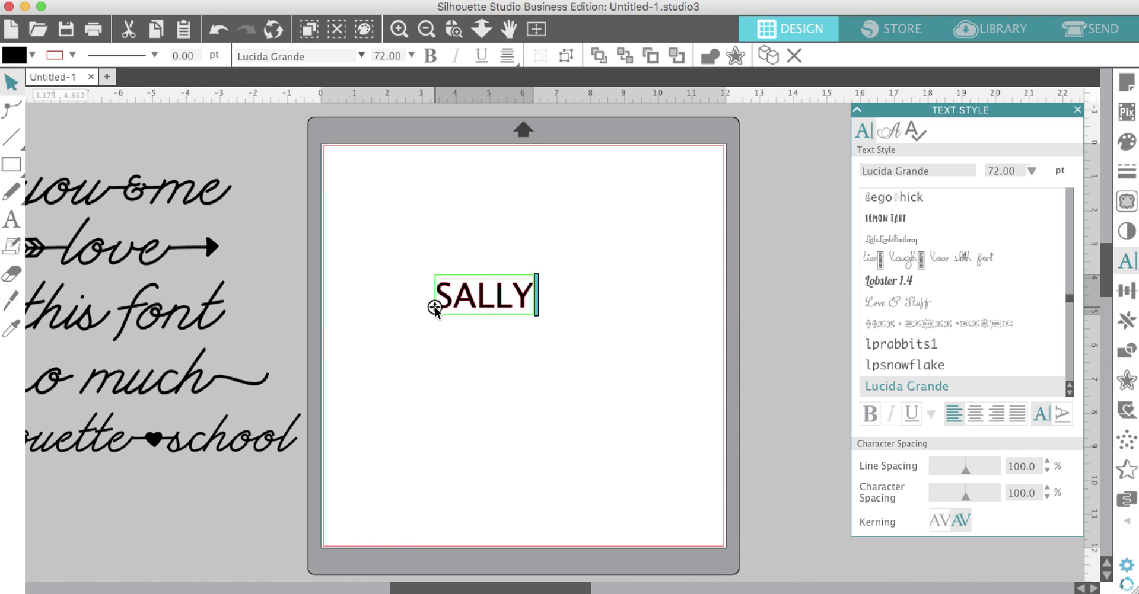
key("BackSpace")
key("BackSpace")
key("BackSpace")
key("BackSpace")
key("BackSpace")
type("sally")
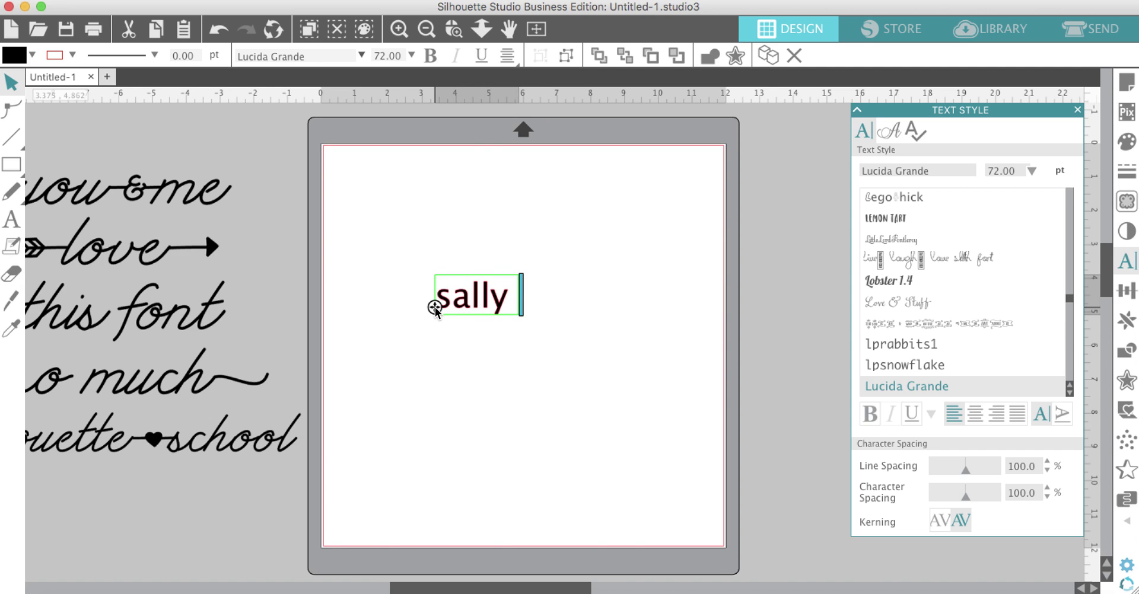
type(" sam")
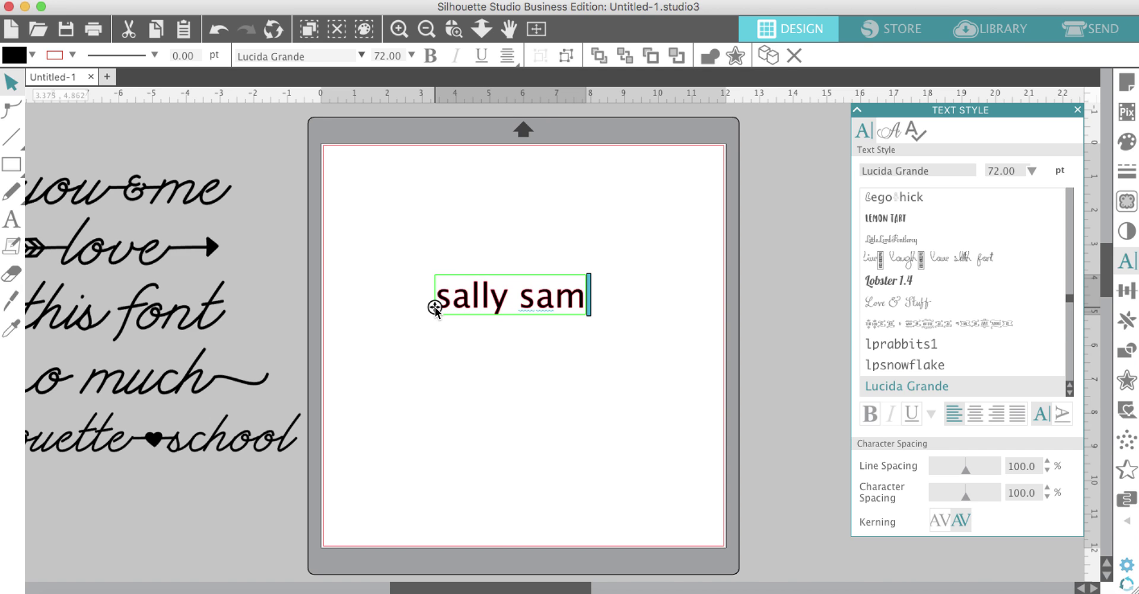
left_click(460, 328)
left_click(483, 302)
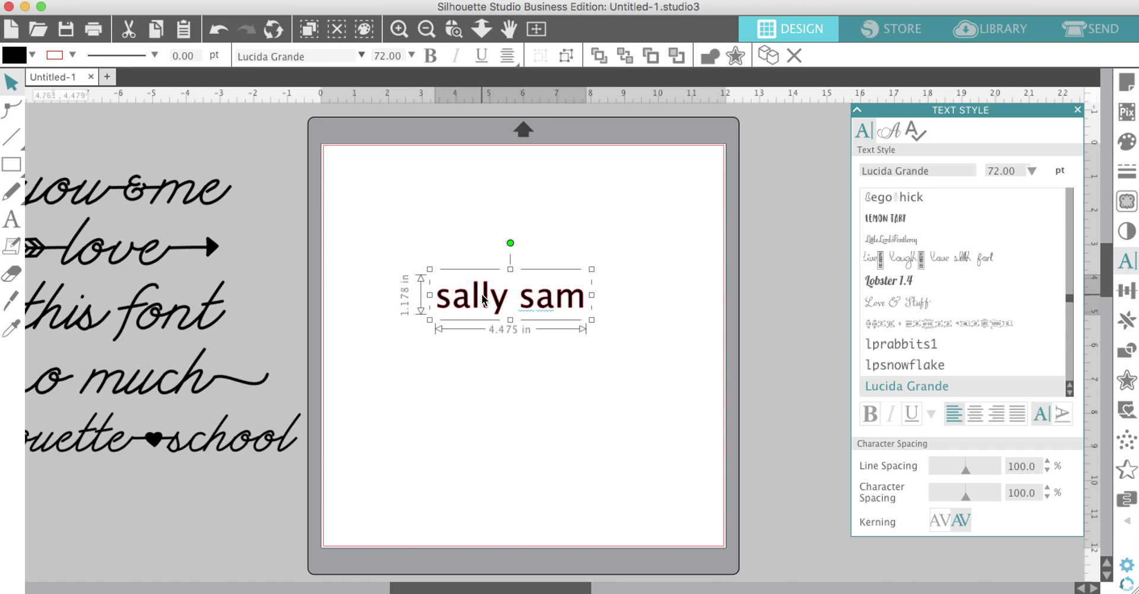
- Change the sally sam text's font to KLCupid
left_click(935, 172)
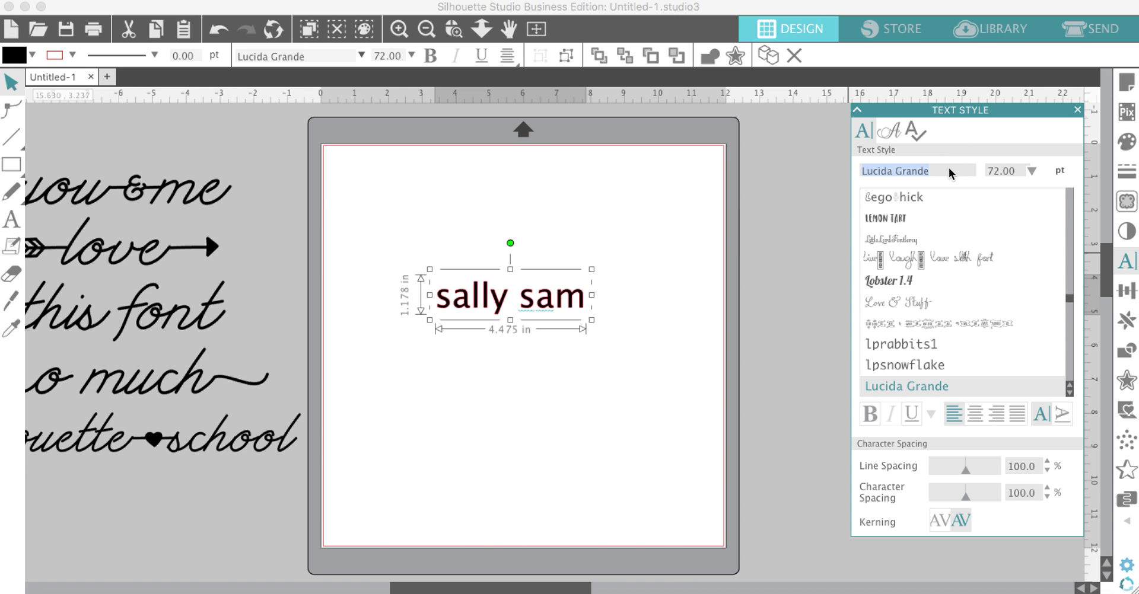
type("kl")
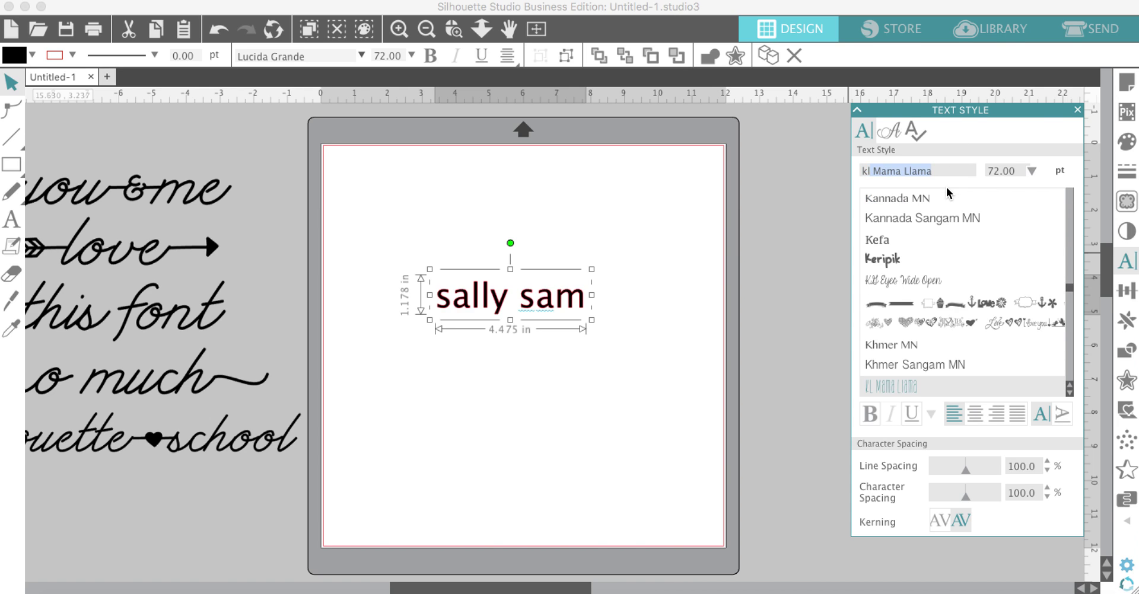
type("cupid")
key("Return")
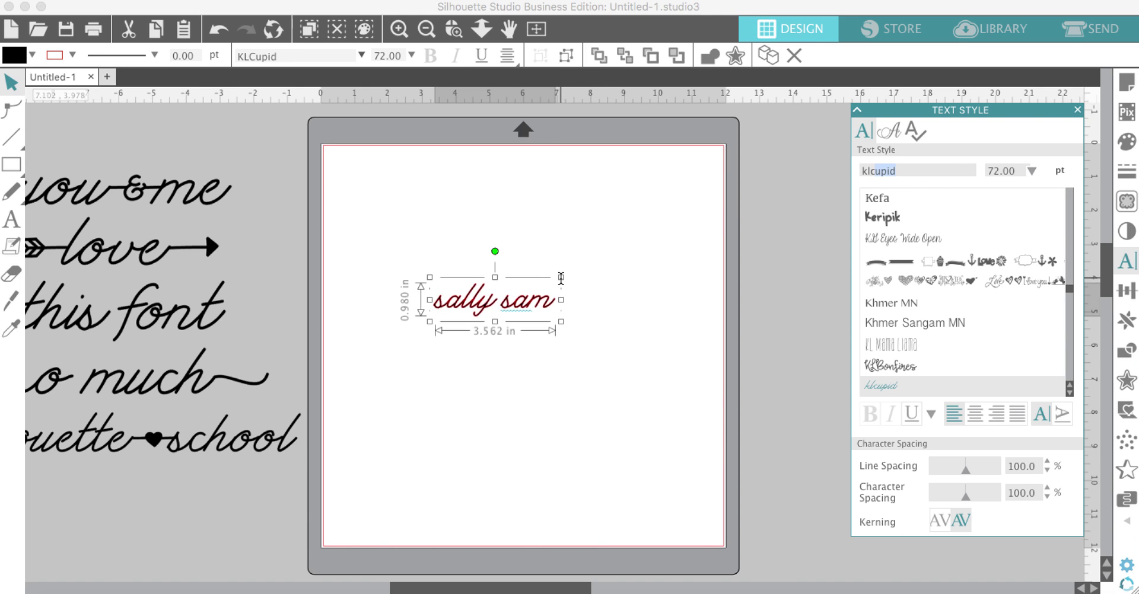
- Enlarge sally sam to about 8.1 inches wide and shift it up and left
left_click(555, 307)
left_click(552, 304)
left_click_drag(560, 322, 700, 397)
left_click(619, 321)
left_click_drag(619, 321, 600, 314)
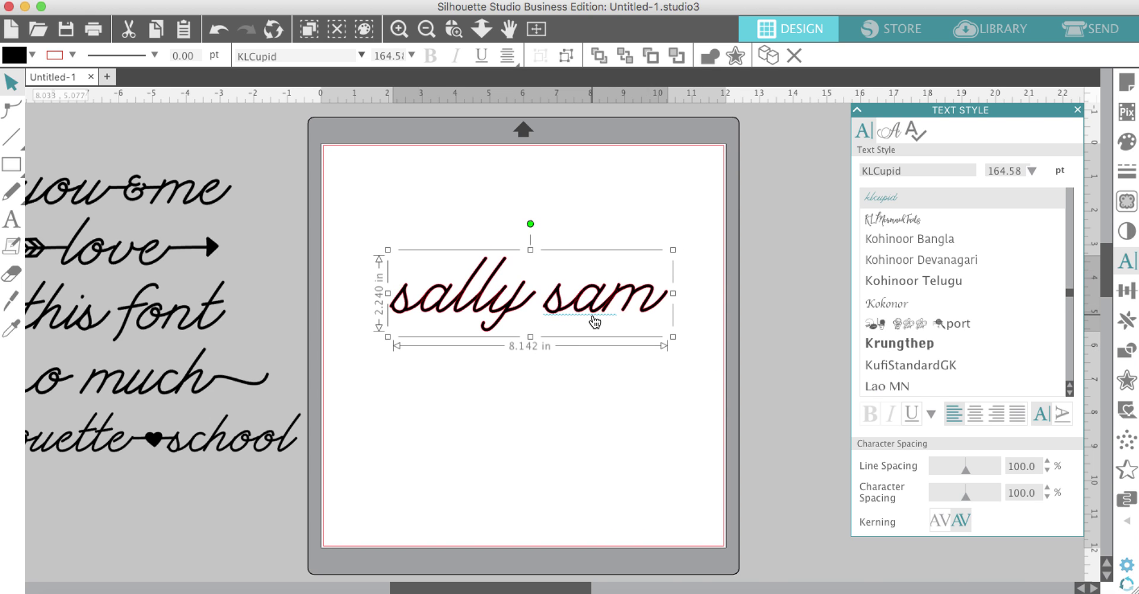
scroll(228, 288, "left", 3)
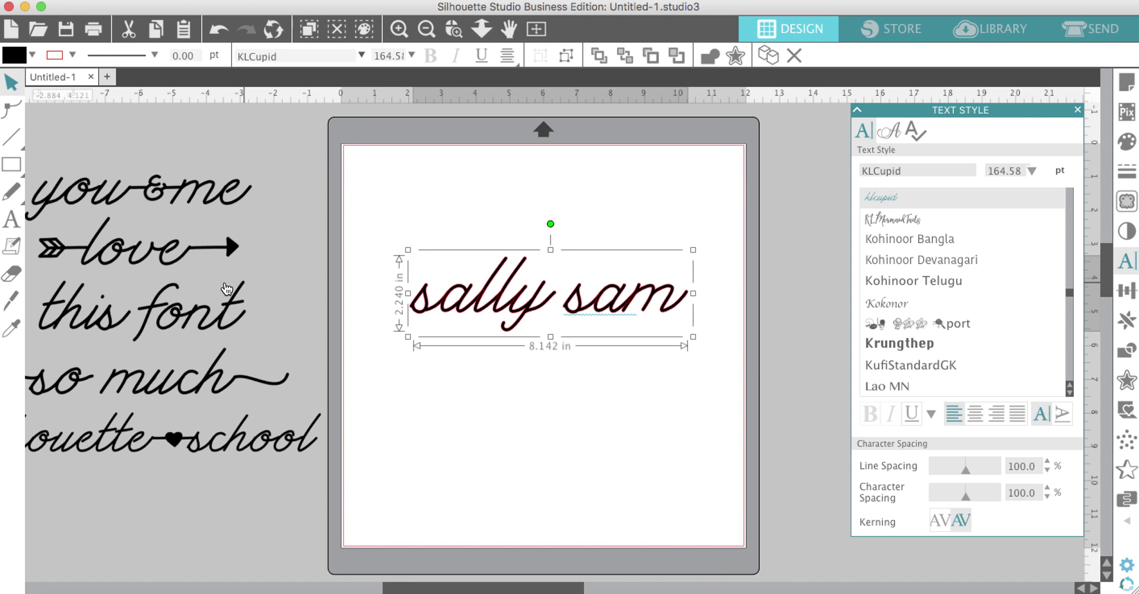
- Replace the space with the KLCupid ampersand glyph to read 'sally & sam', then move it up-left
left_click(891, 130)
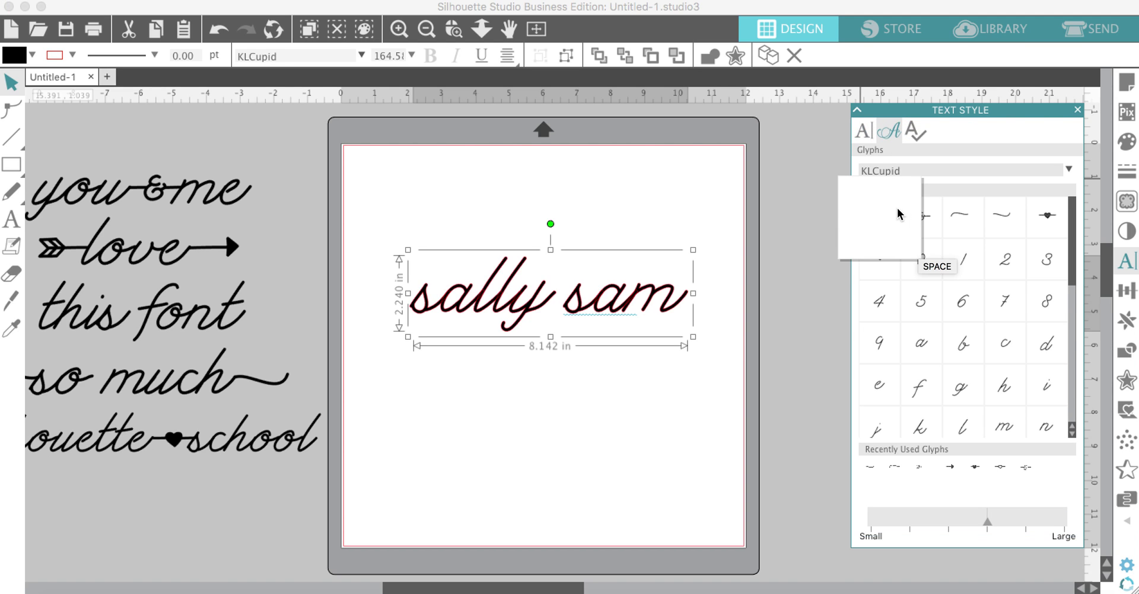
double_click(571, 308)
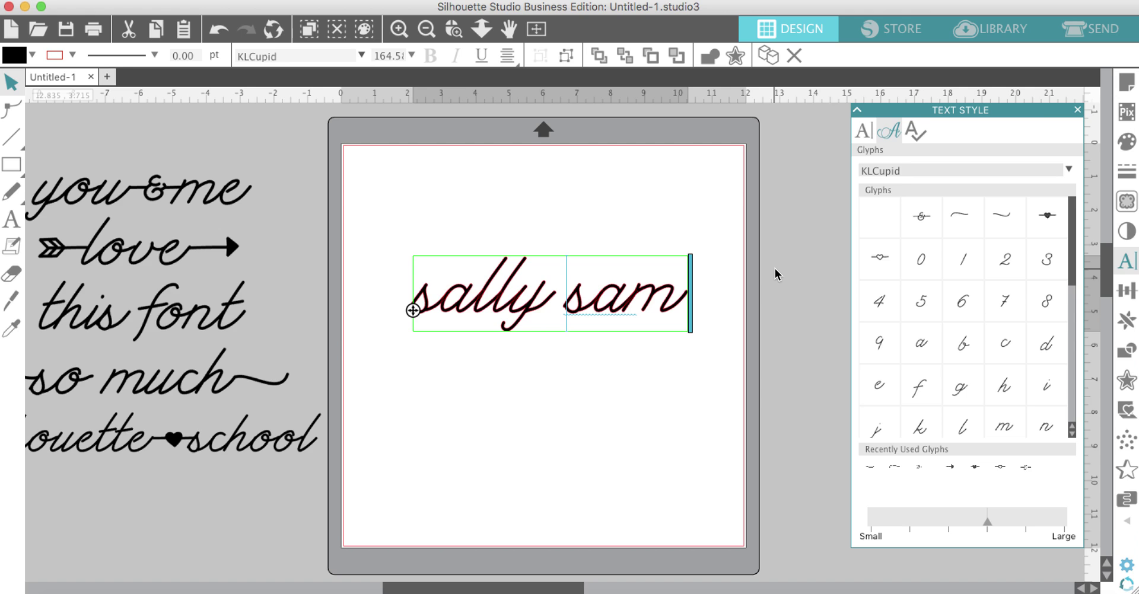
key("BackSpace")
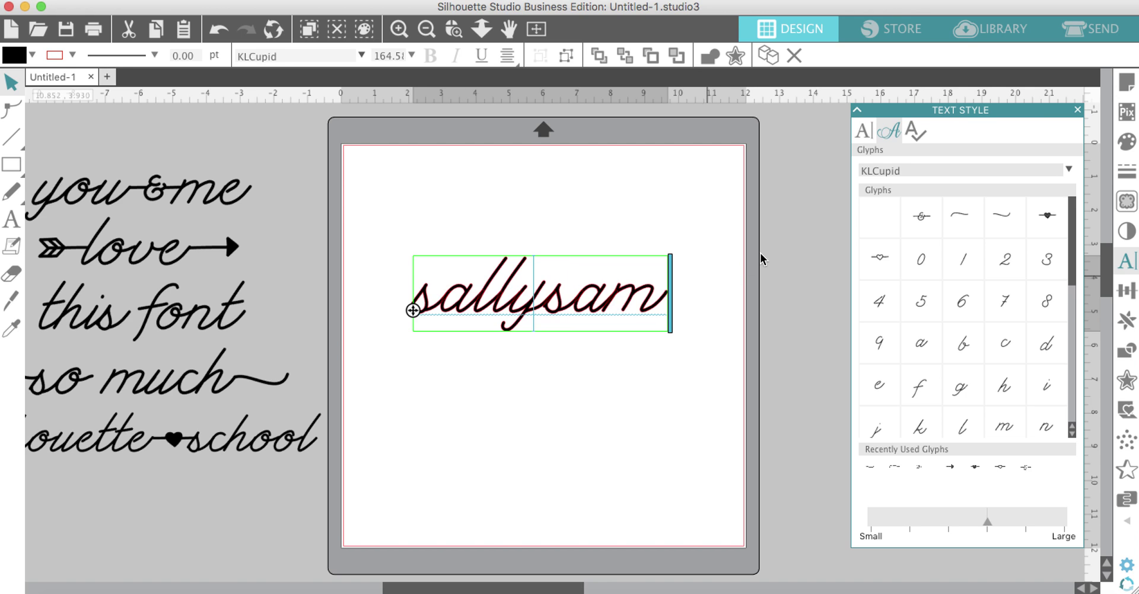
left_click(933, 222)
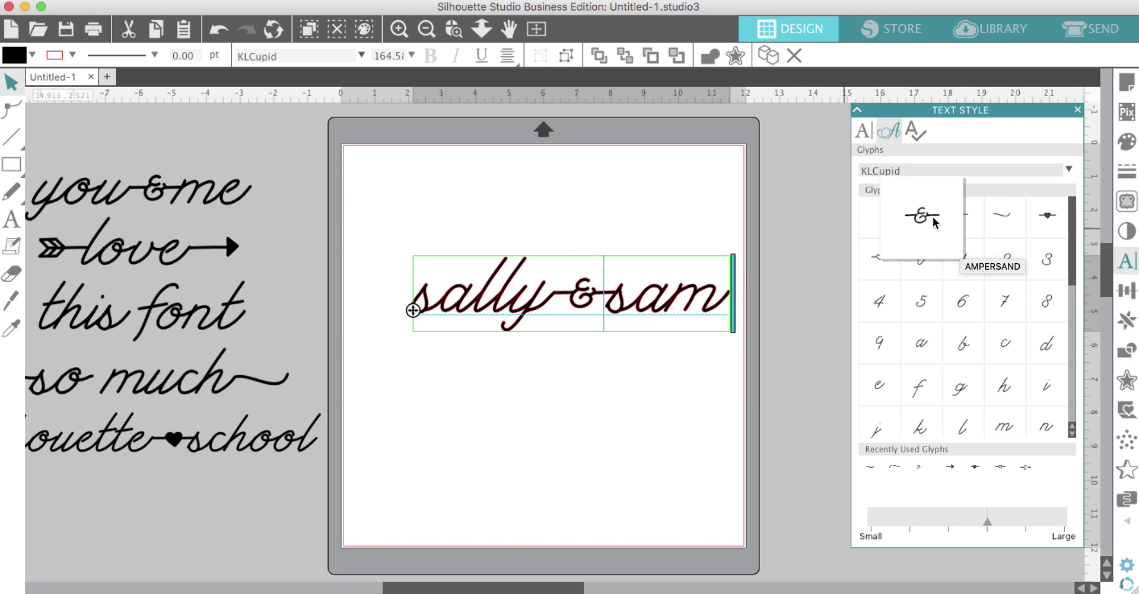
left_click(531, 347)
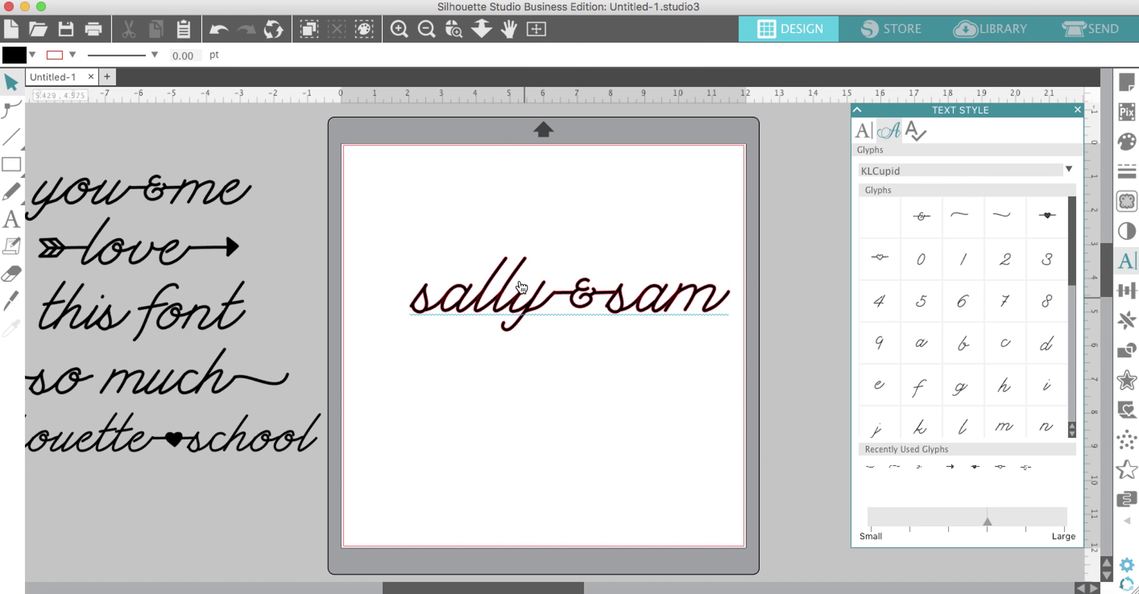
left_click_drag(528, 289, 490, 265)
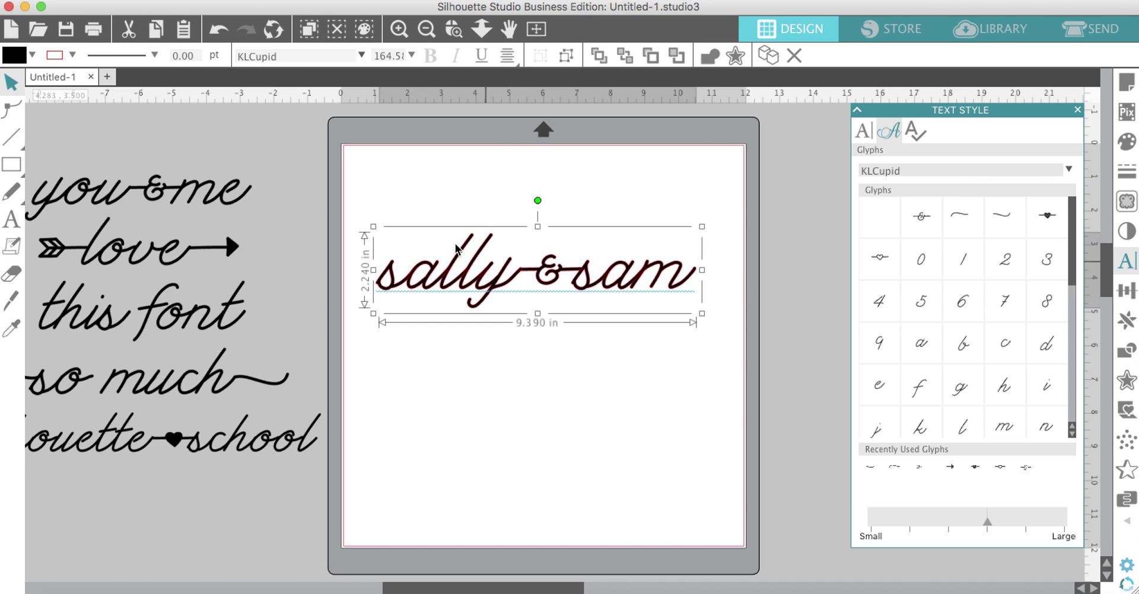
- Remove the red outline colour from sally & sam and nudge it slightly up and right
left_click(73, 54)
left_click(184, 92)
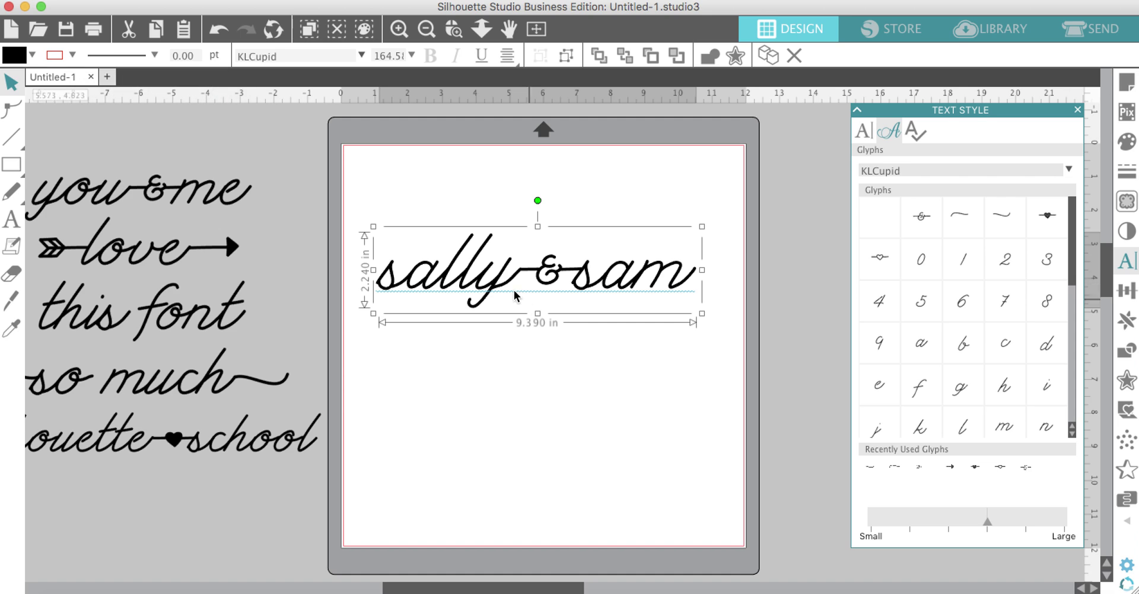
left_click_drag(515, 276, 530, 249)
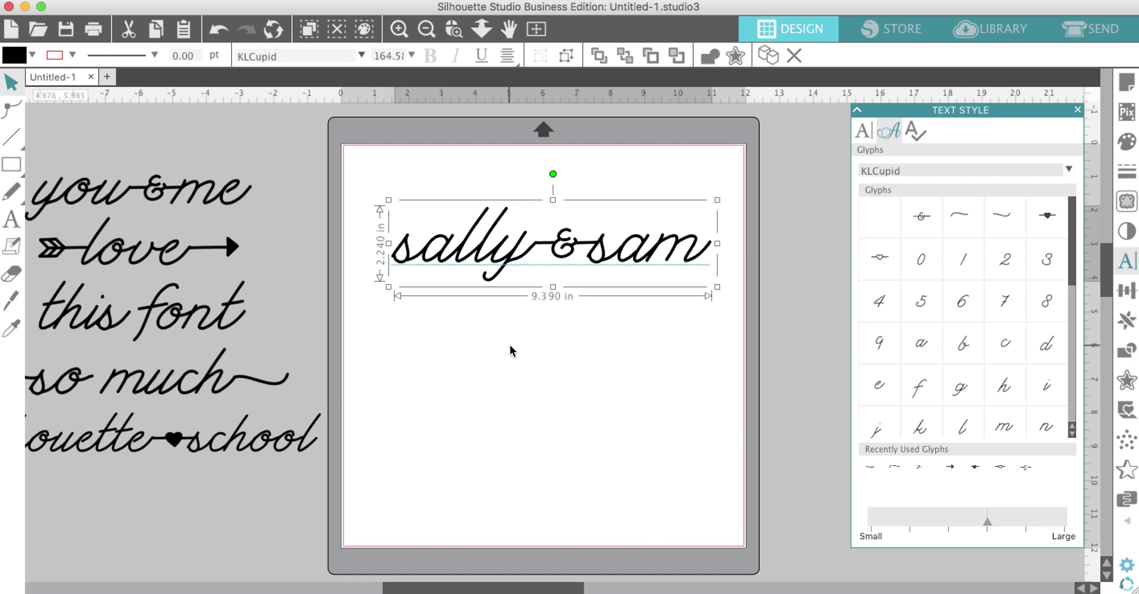
- Add the arrow-tail glyph before sally & sam and the arrowhead glyph after it
double_click(398, 252)
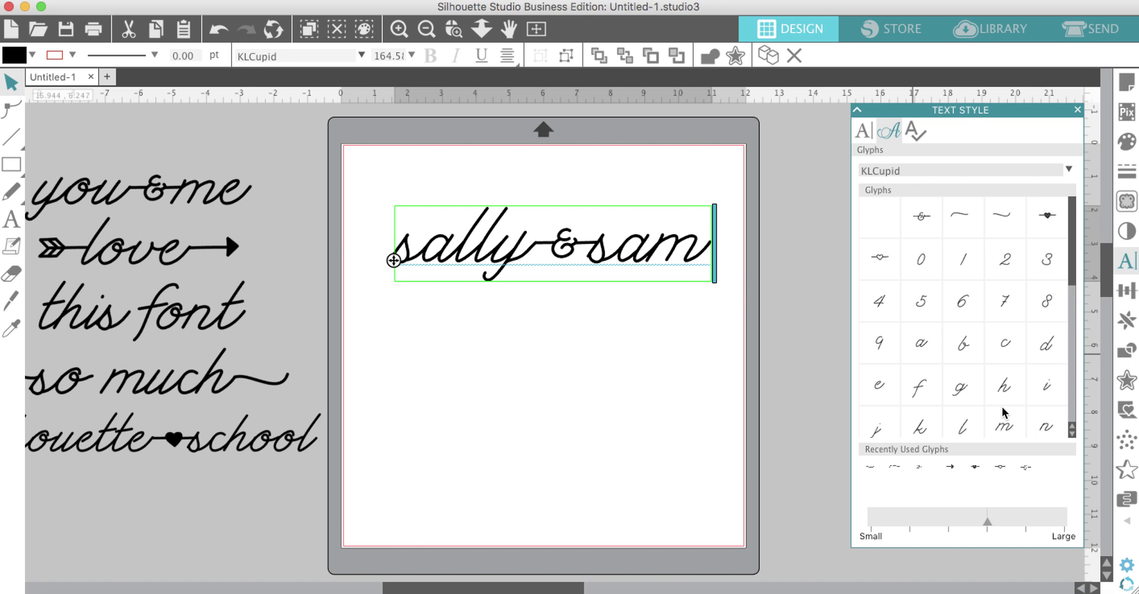
scroll(971, 326, "down", 5)
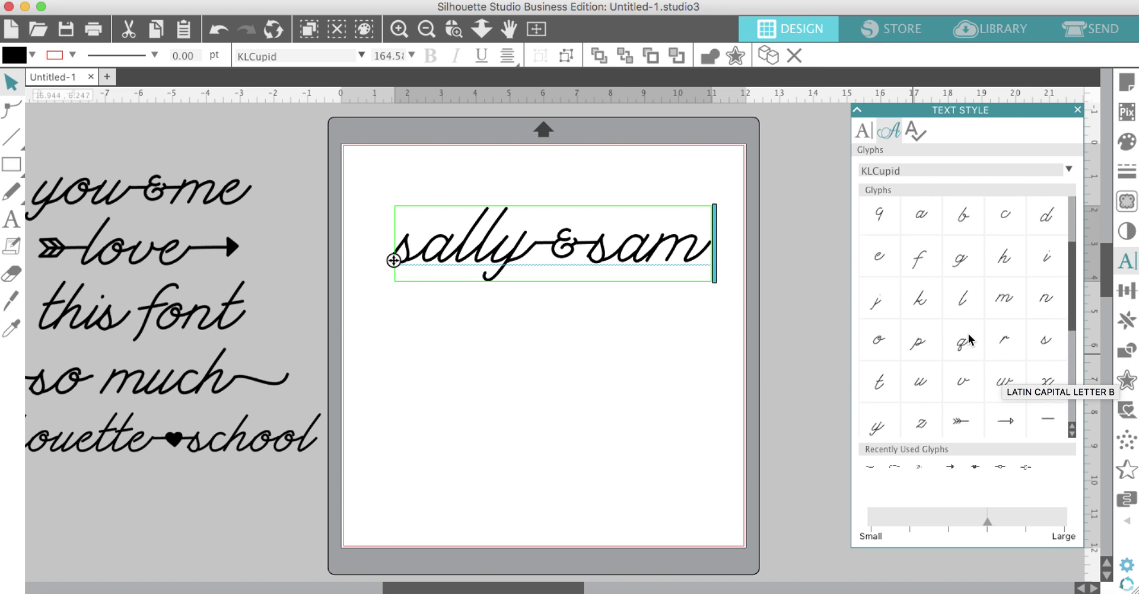
scroll(968, 334, "down", 1)
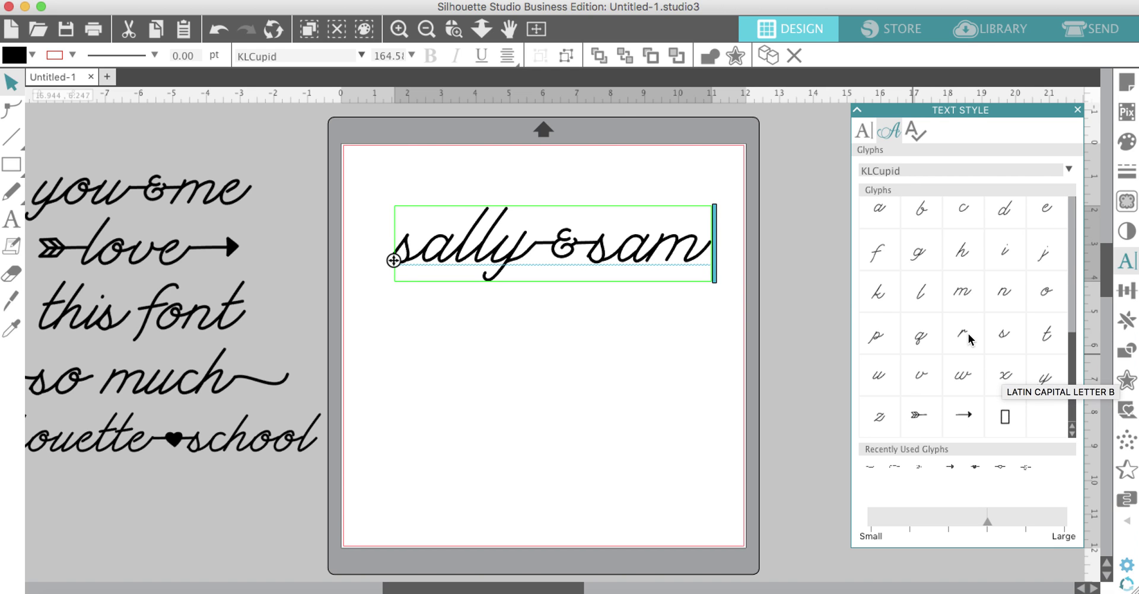
left_click(917, 418)
left_click(704, 315)
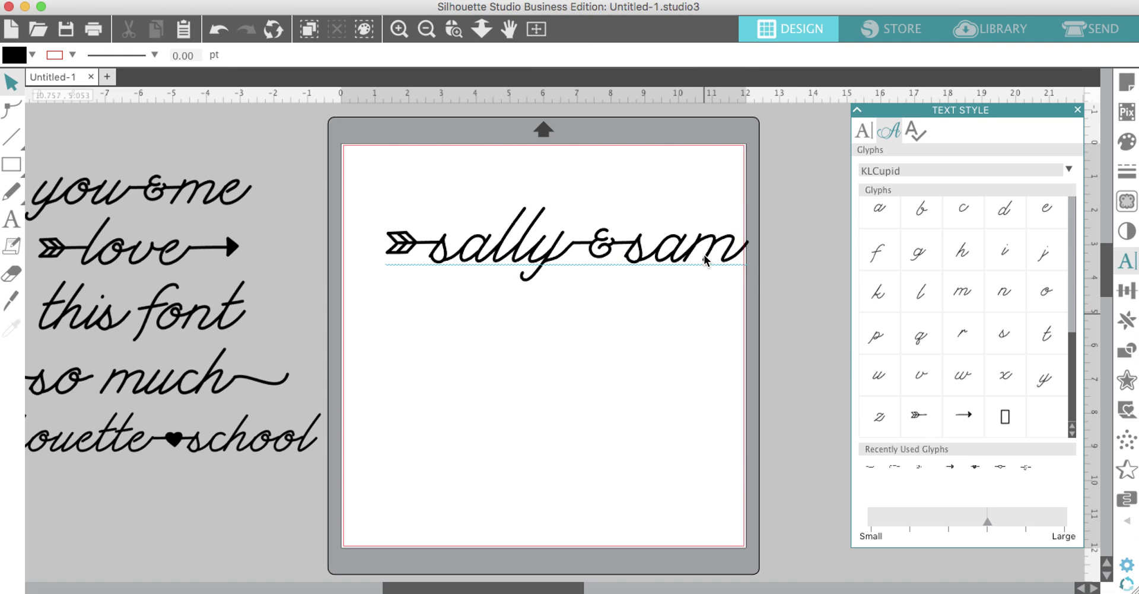
left_click_drag(705, 260, 688, 259)
double_click(689, 259)
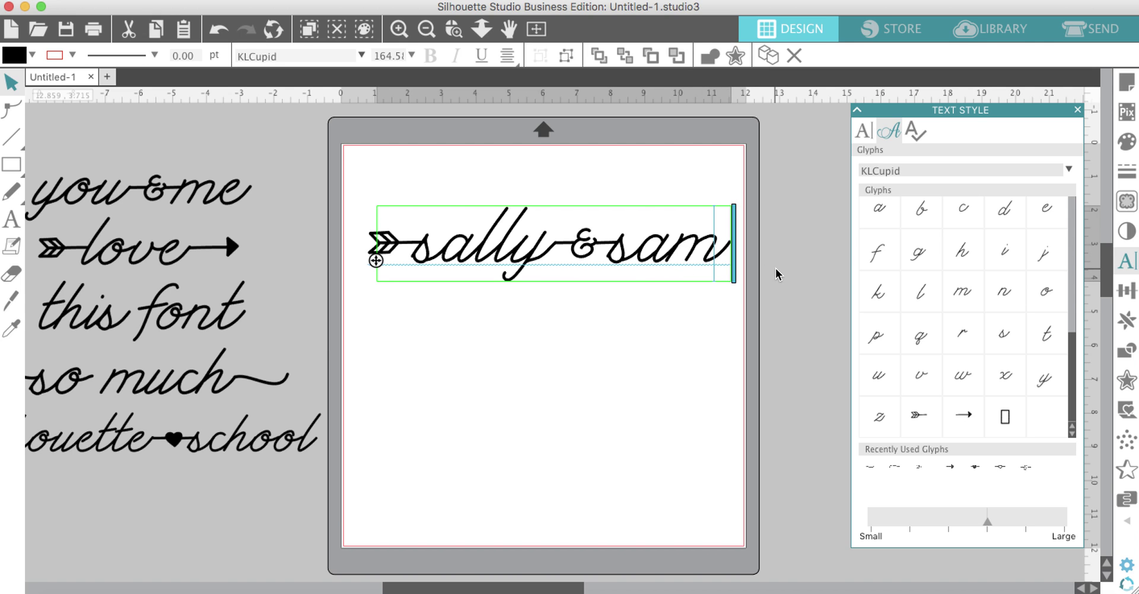
left_click(964, 414)
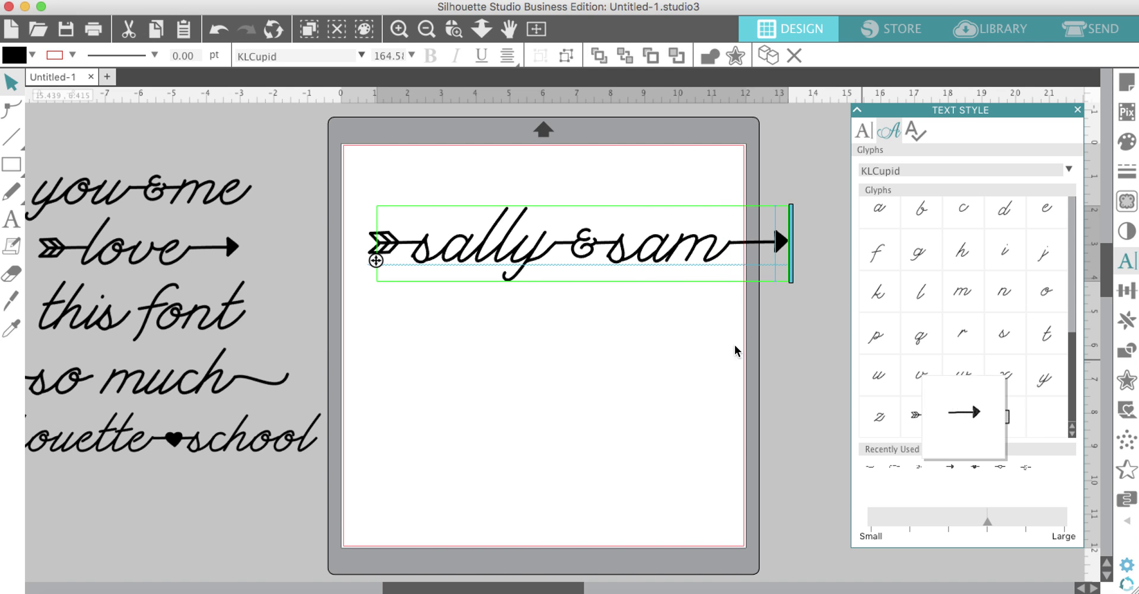
left_click(585, 368)
- Shrink the arrow line slightly, to 126.57 pt
left_click(754, 242)
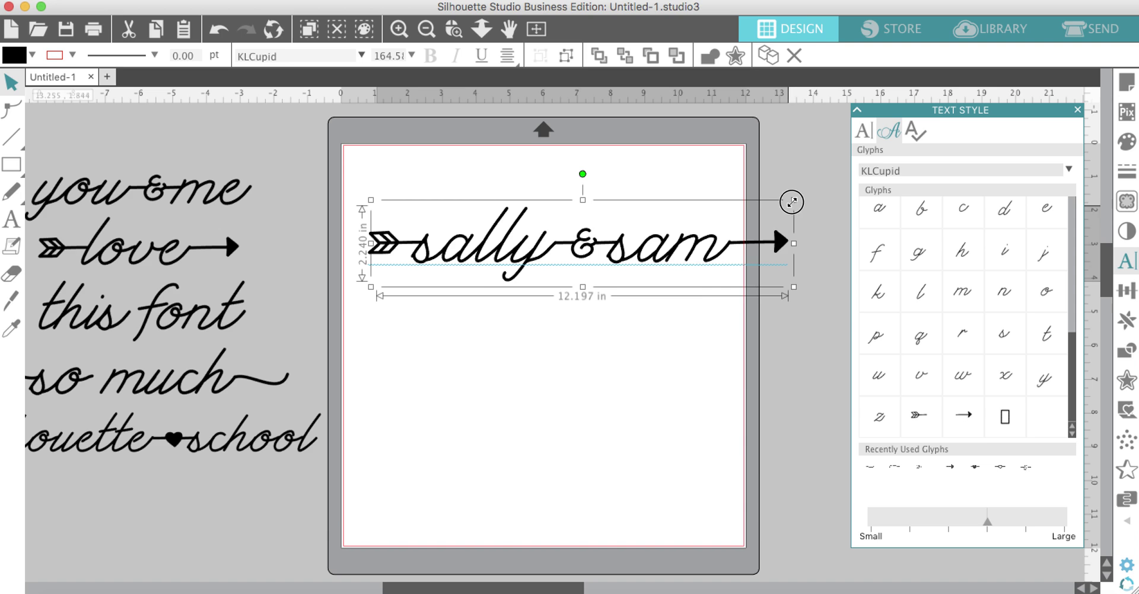
left_click_drag(792, 202, 696, 220)
left_click(623, 292)
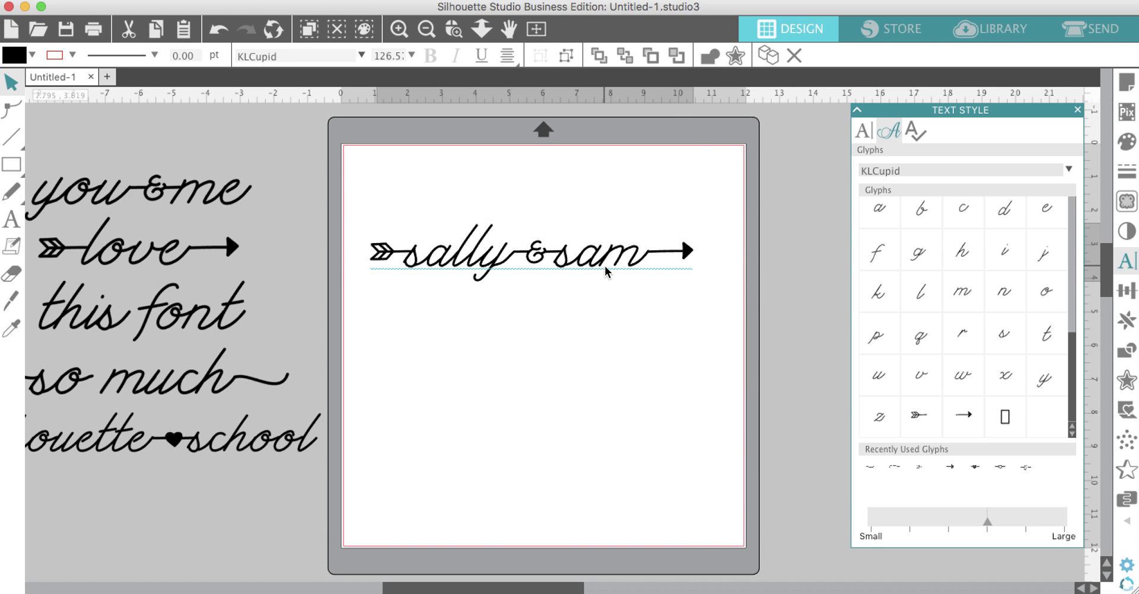
left_click(606, 272)
- Move the 'this font' sample line onto the mat below sally & sam
left_click(193, 325)
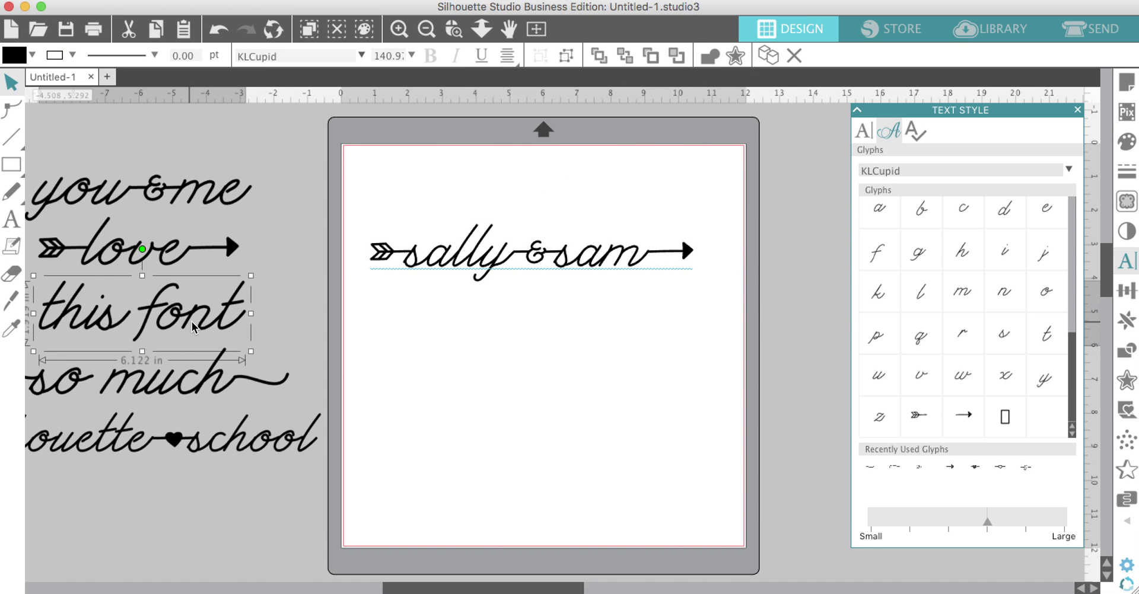
left_click_drag(193, 329, 606, 355)
double_click(606, 355)
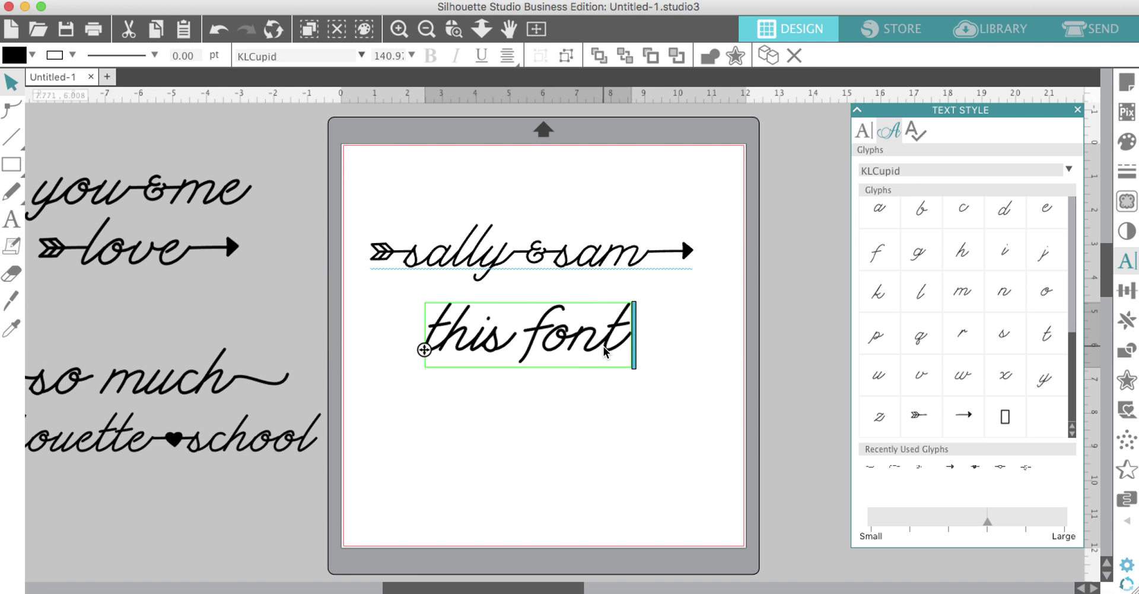
left_click(599, 402)
left_click(603, 355)
- Append a swash tail glyph to the end of 'this font'
double_click(603, 352)
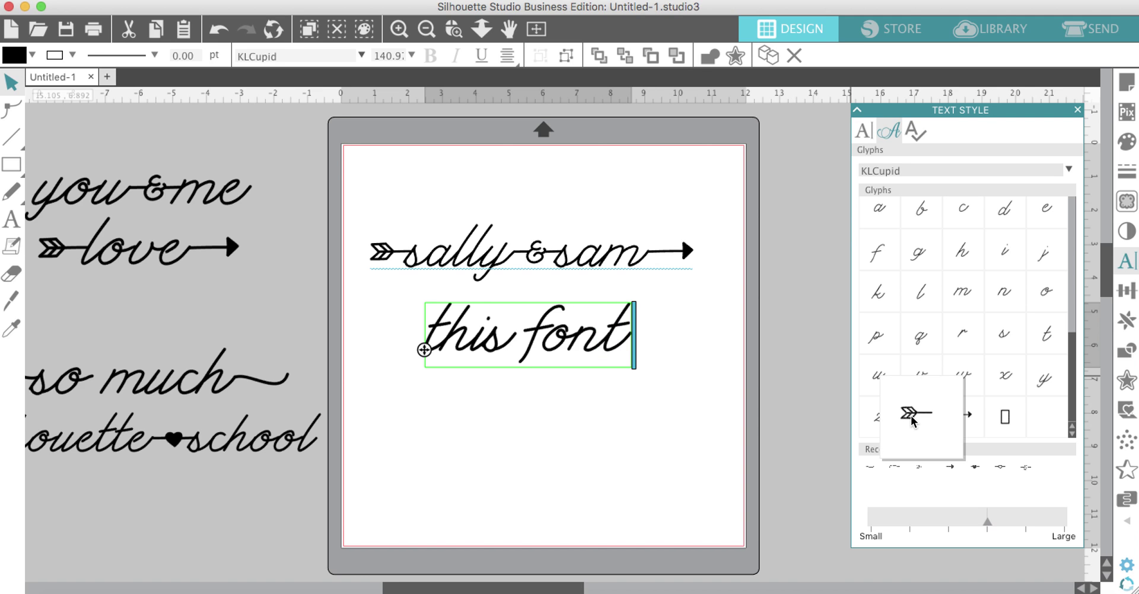
scroll(943, 360, "up", 3)
scroll(941, 360, "up", 3)
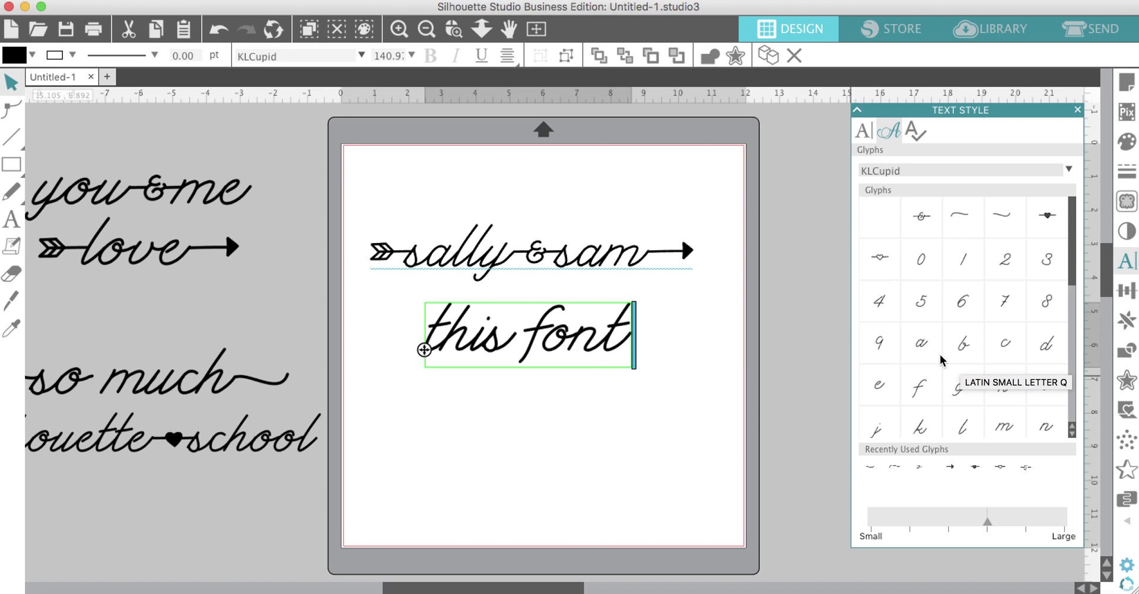
left_click(1009, 218)
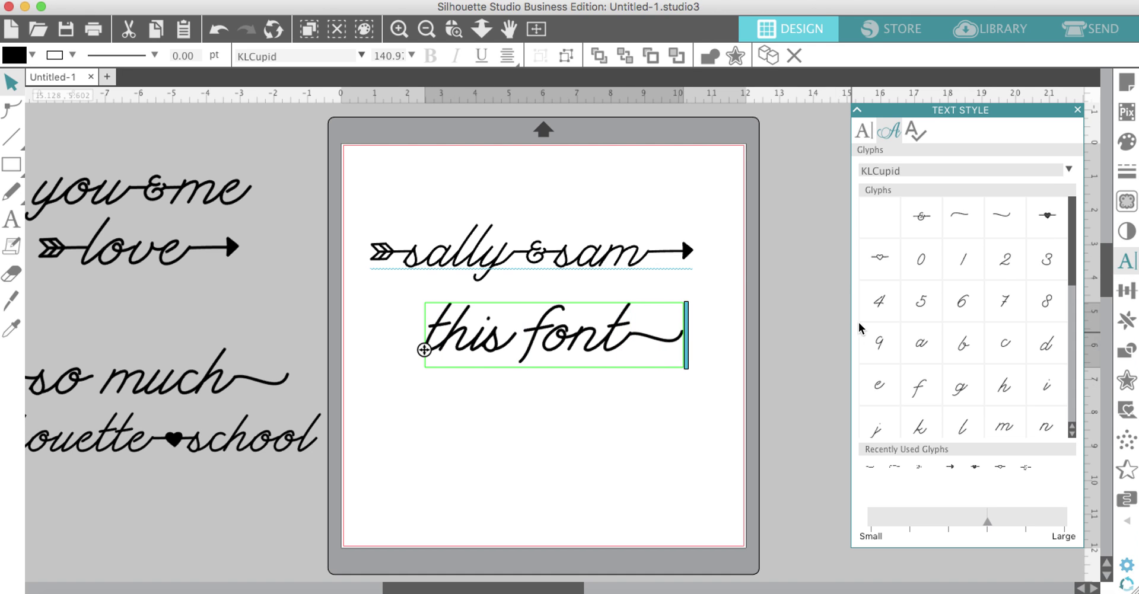
left_click(557, 401)
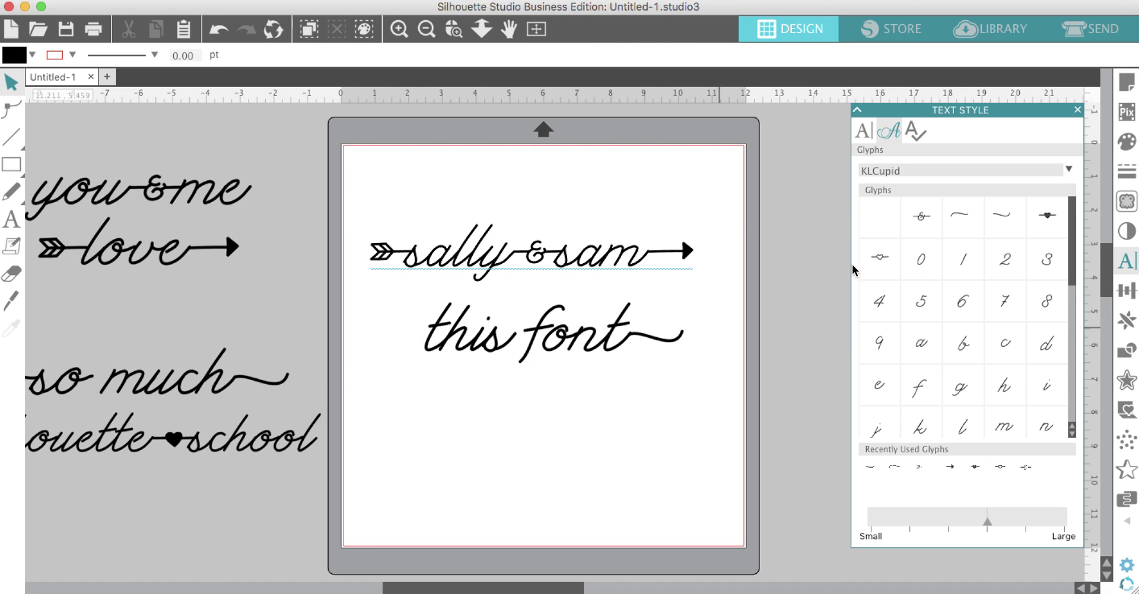
- Set the Glyphs panel previews to Large and preview the heart glyphs
mouse_move(883, 268)
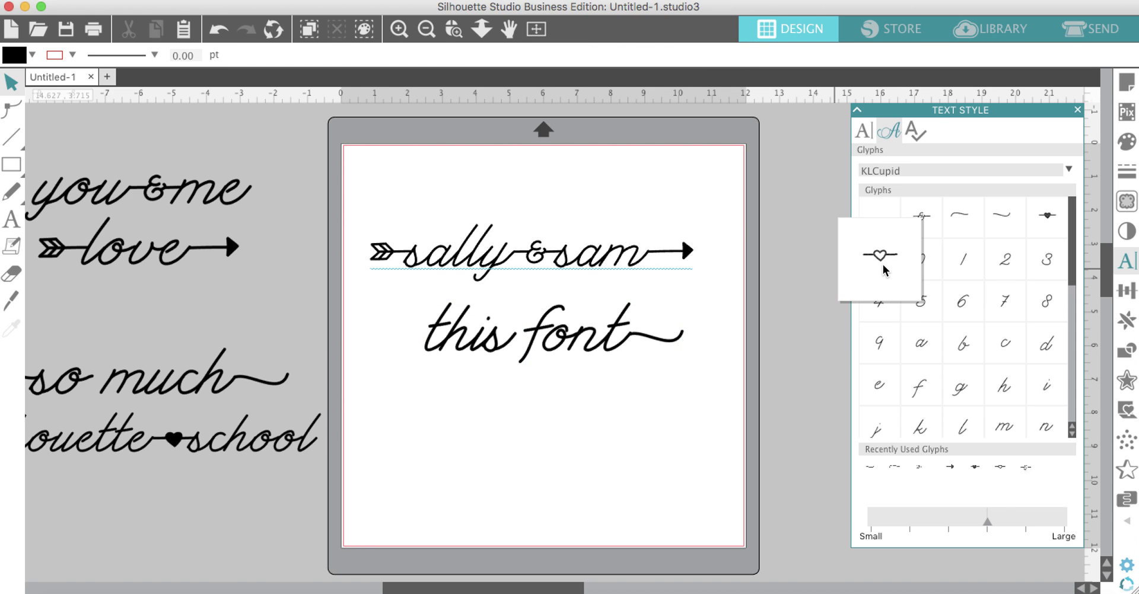
left_click(1063, 525)
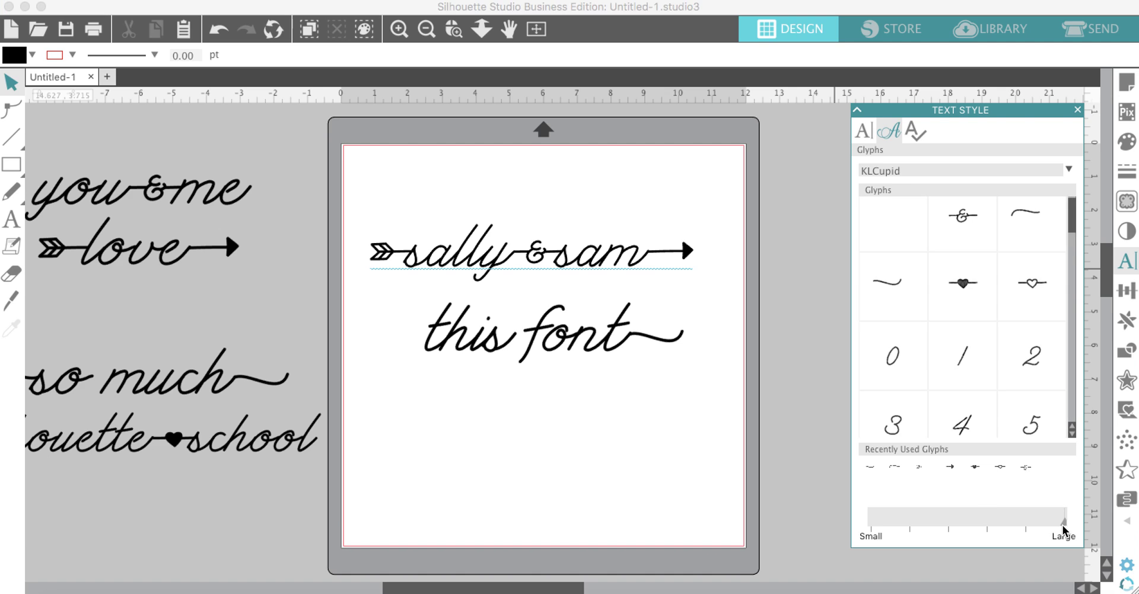
mouse_move(941, 313)
scroll(976, 291, "down", 10)
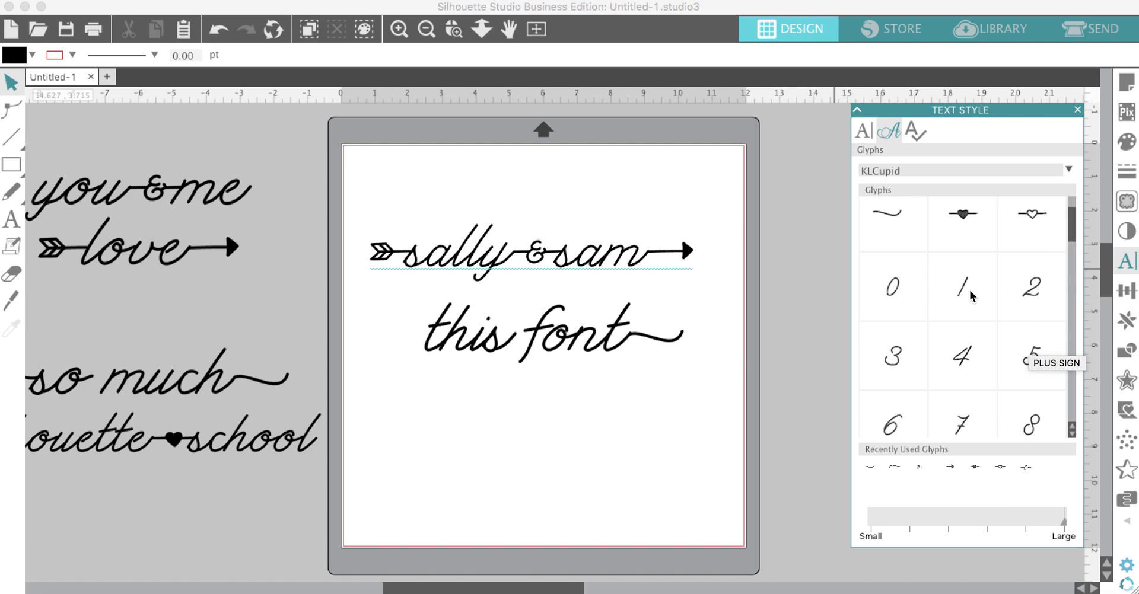
scroll(982, 279, "up", 10)
mouse_move(987, 268)
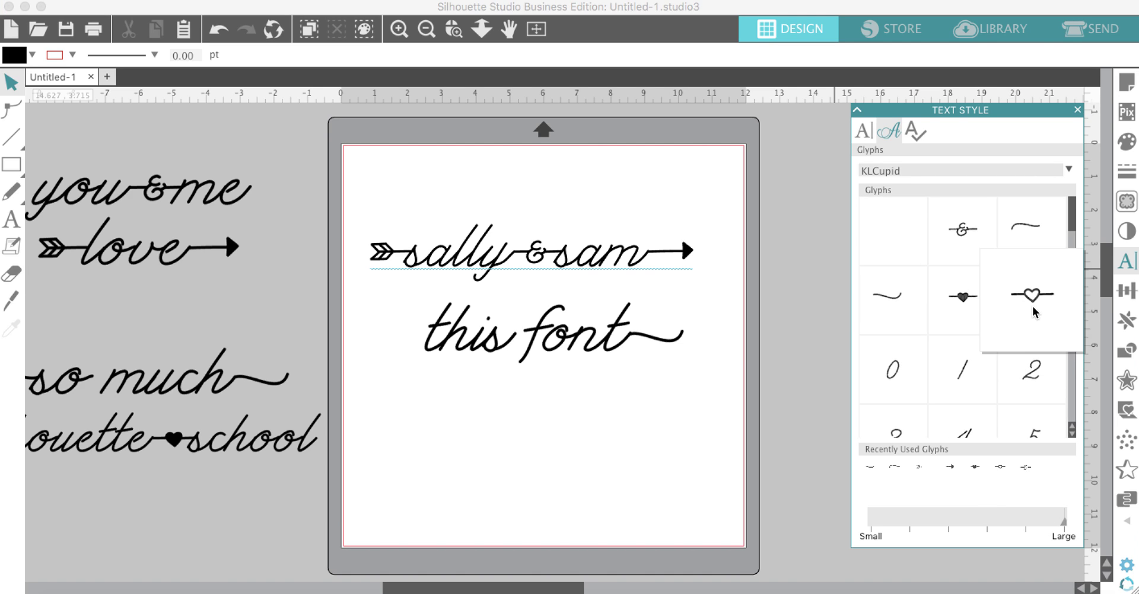
mouse_move(1035, 309)
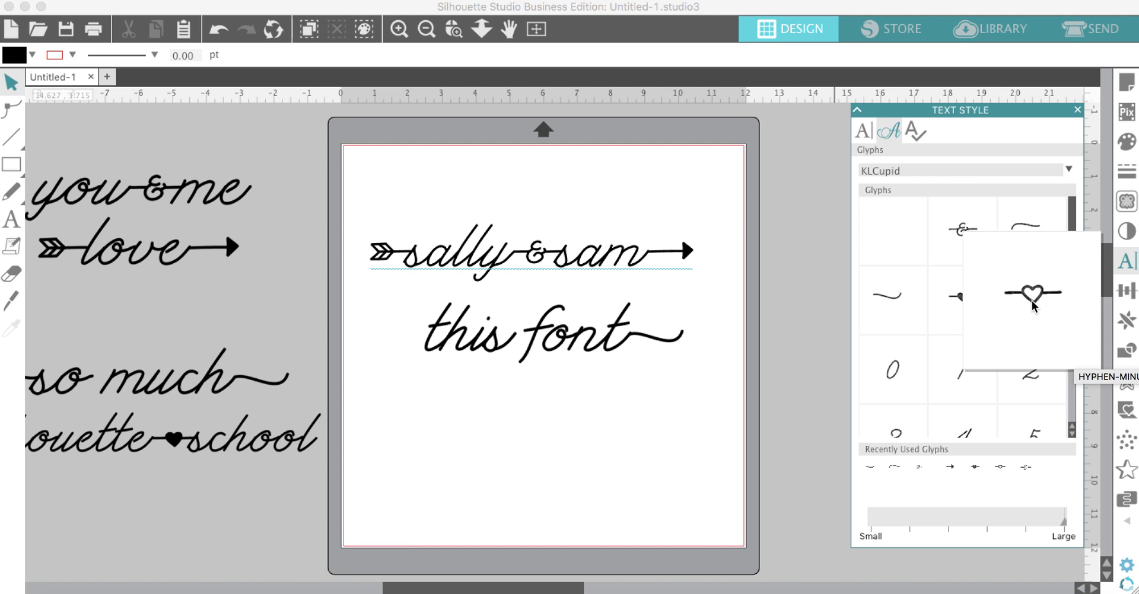
left_click(499, 393)
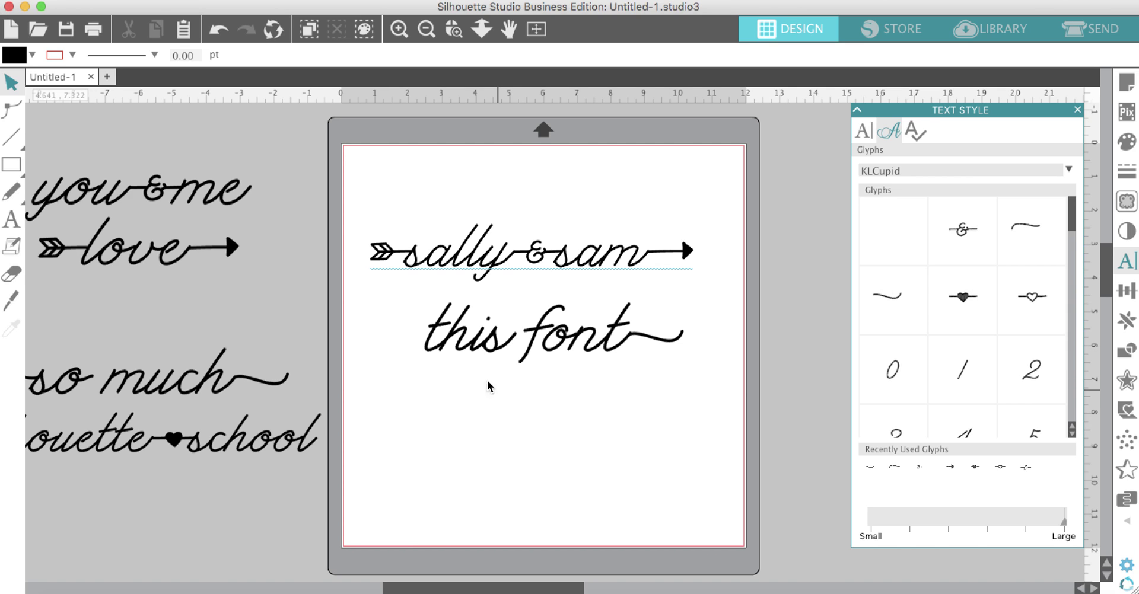
- Add a new 'hearts and hearts' text line under 'this font' and select it
left_click(12, 215)
left_click(498, 408)
type("hearts")
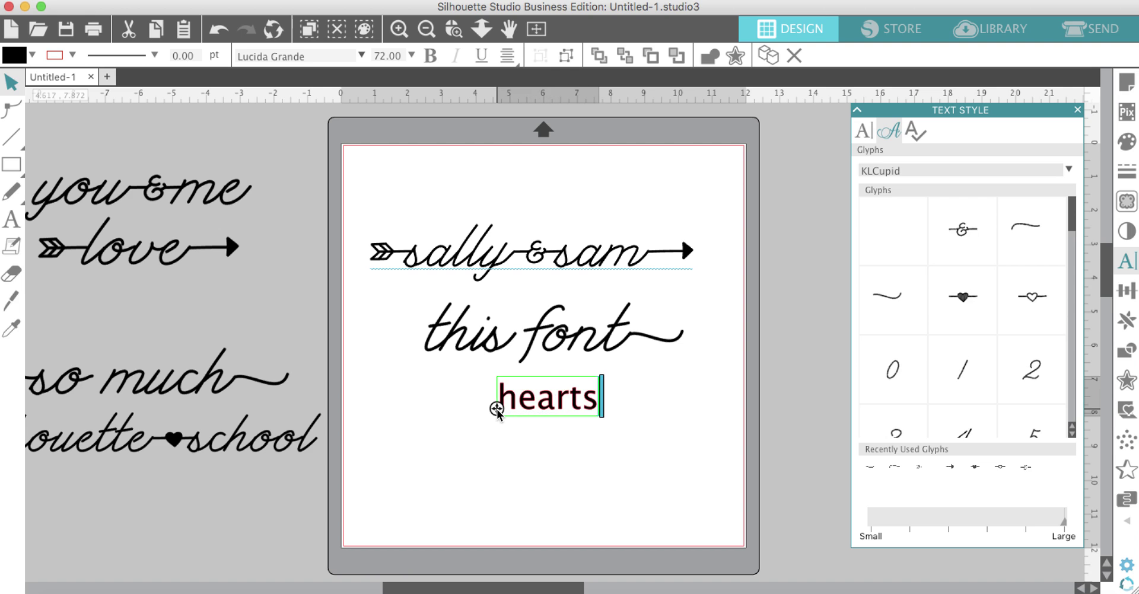
type(" and hea")
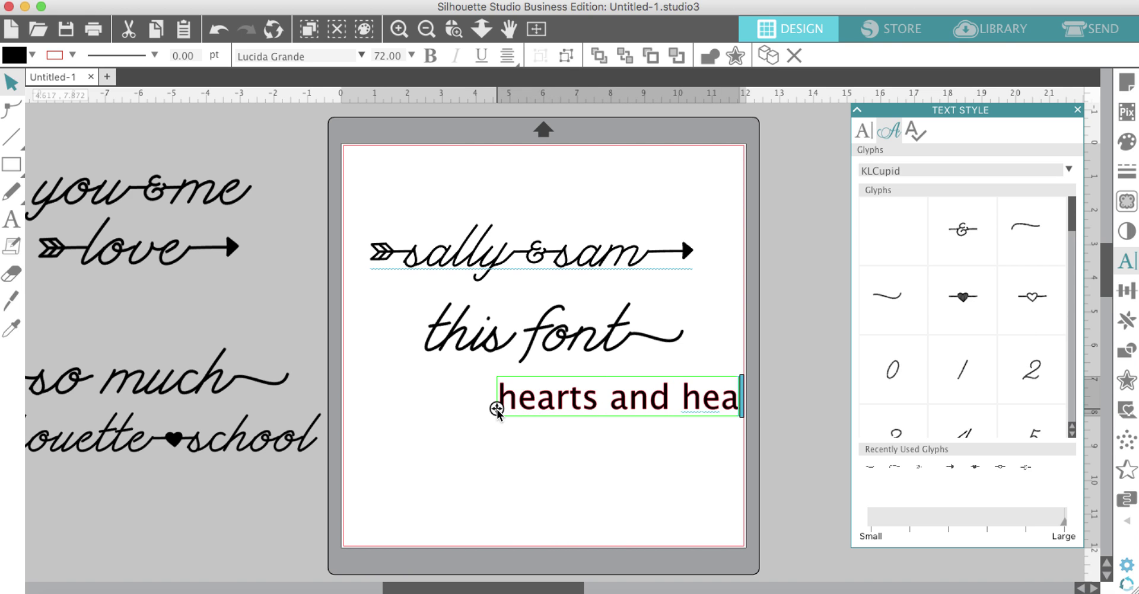
type("rts")
left_click(532, 427)
left_click_drag(540, 410, 452, 409)
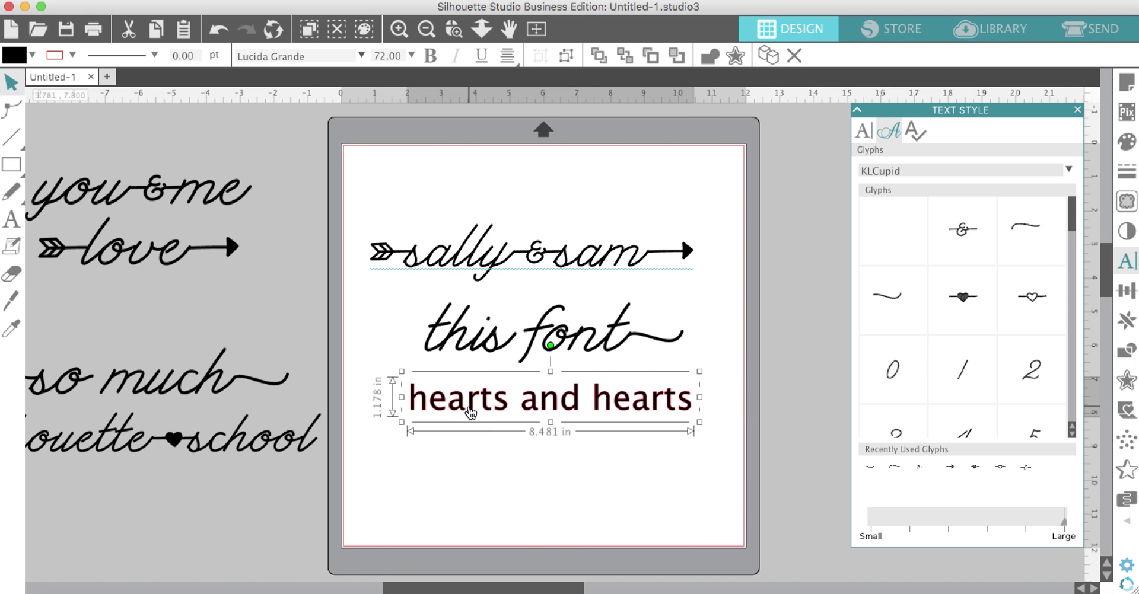
double_click(468, 409)
left_click(478, 419)
left_click(475, 409)
- Search the Text Style font field with 'klchup' to switch the hearts line to KLCupid
left_click(865, 131)
left_click(894, 169)
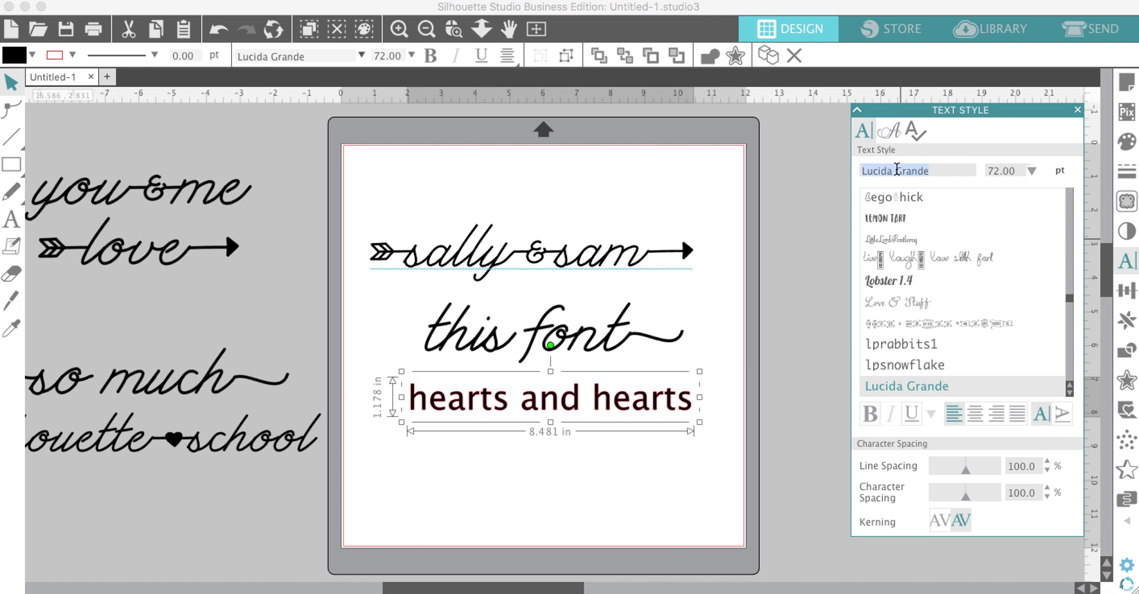
type("klc")
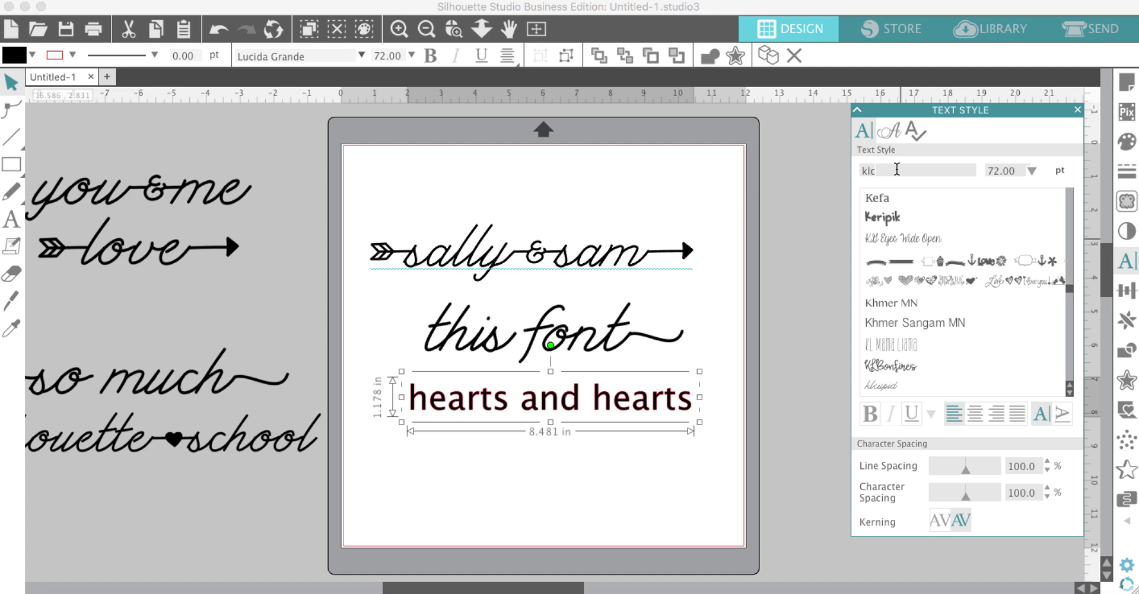
type("hupid")
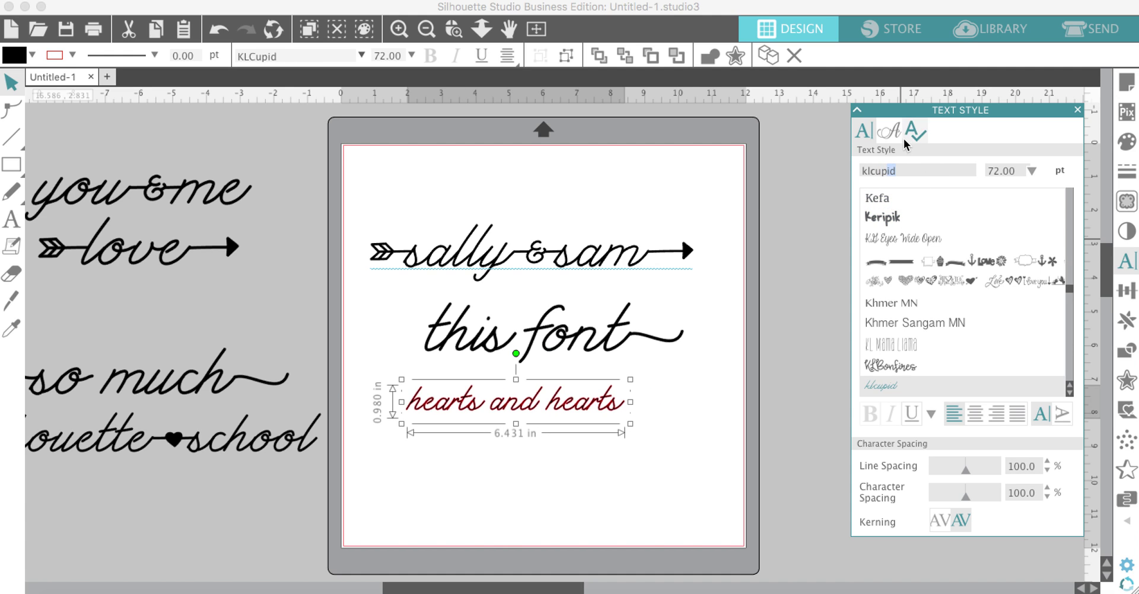
- Replace both spaces in 'hearts and hearts' with a solid heart and an outline heart glyph
left_click(889, 131)
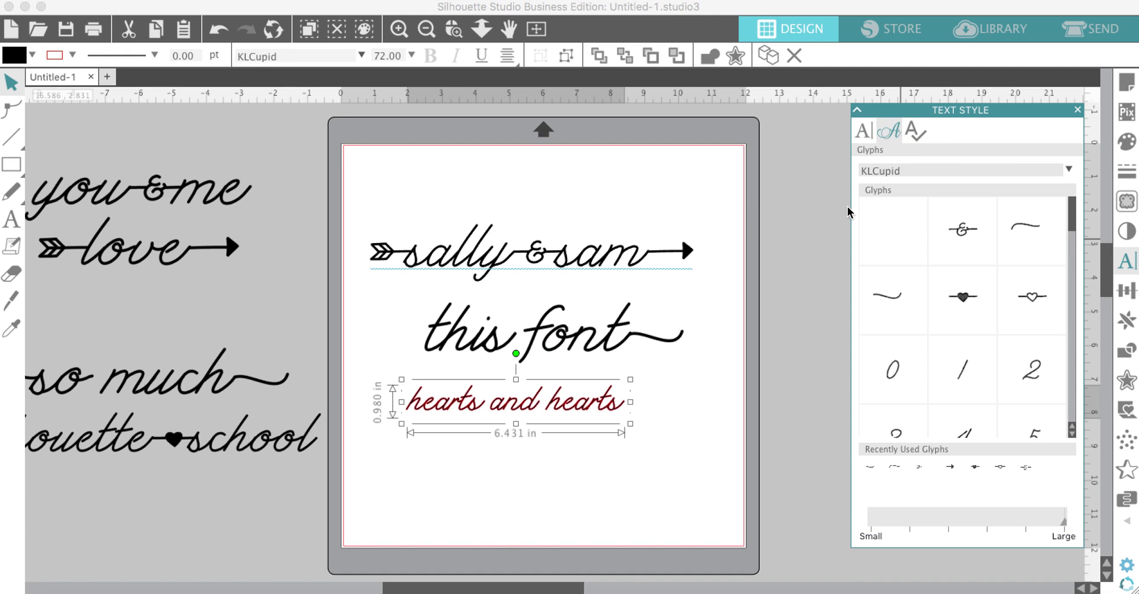
left_click(492, 403)
left_click(494, 406)
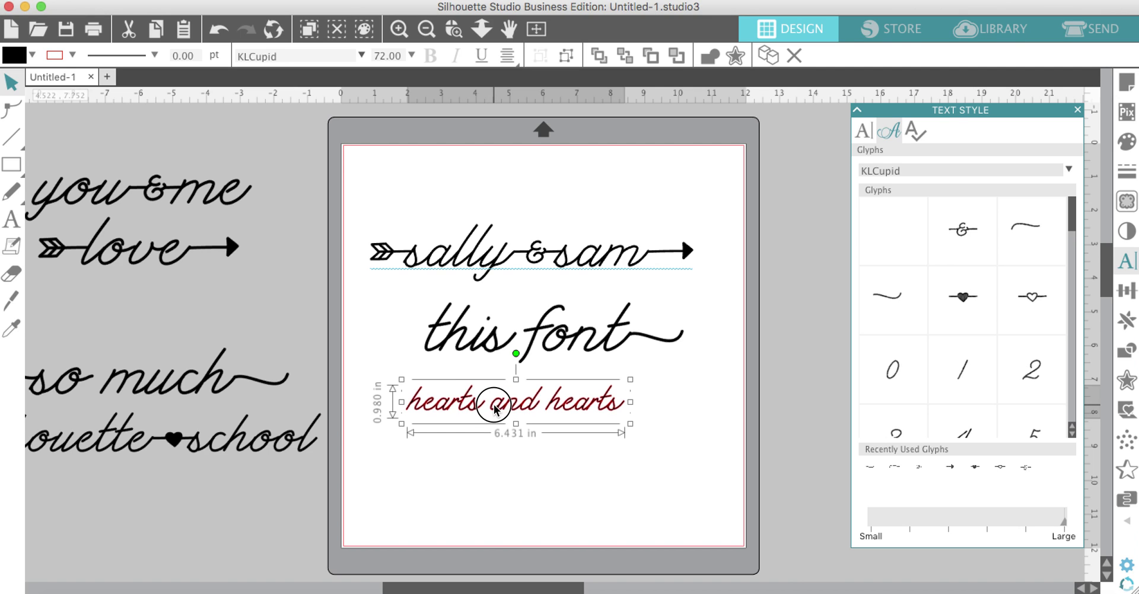
left_click(490, 402)
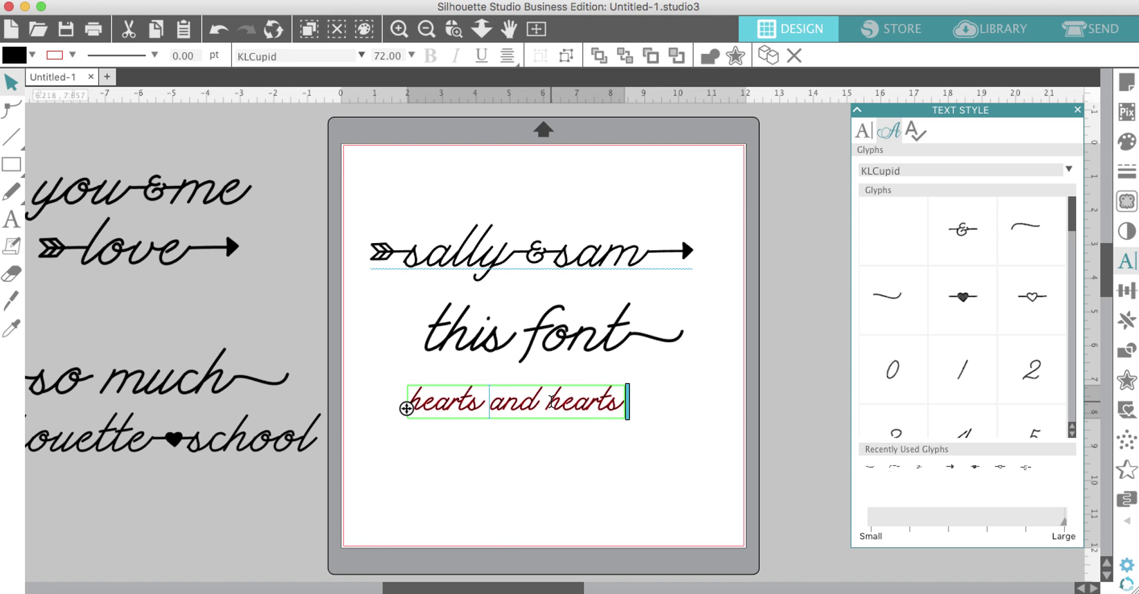
key("BackSpace")
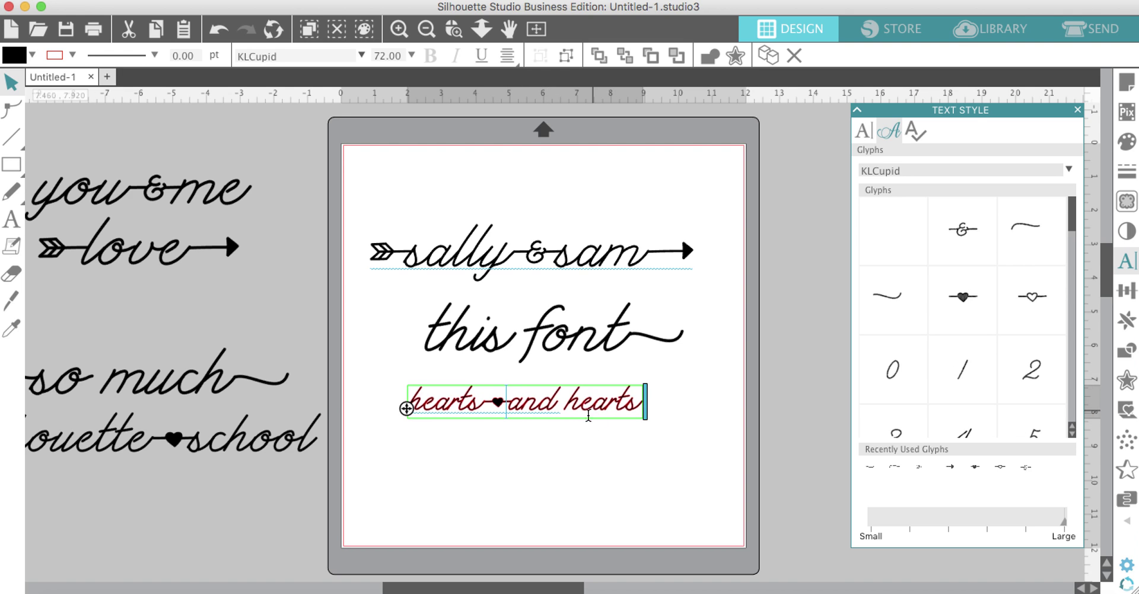
left_click(563, 409)
key("BackSpace")
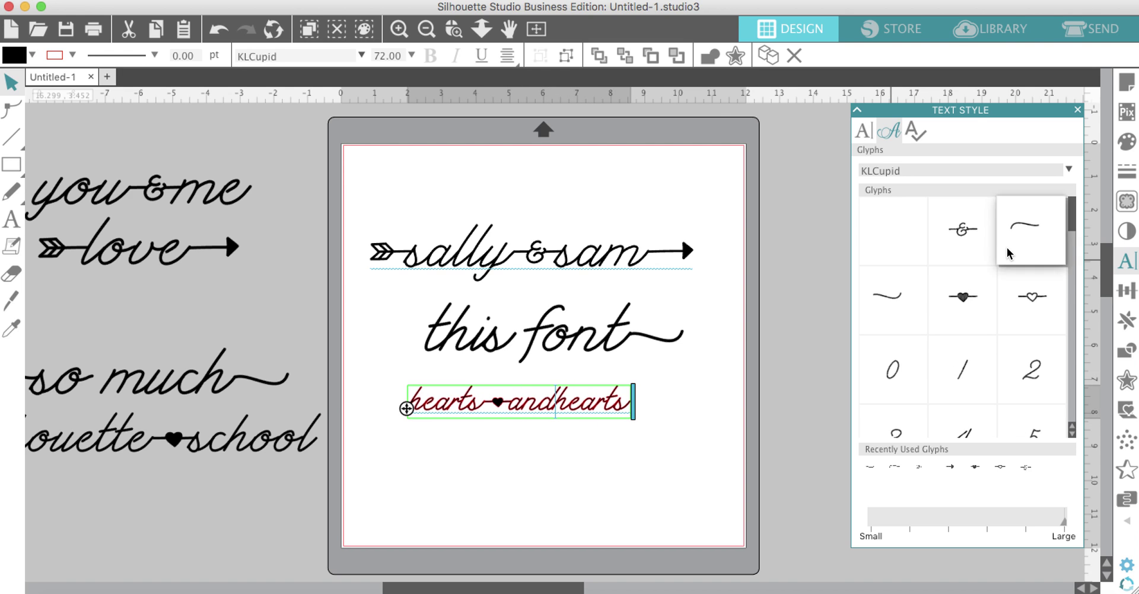
left_click(1032, 297)
left_click(635, 458)
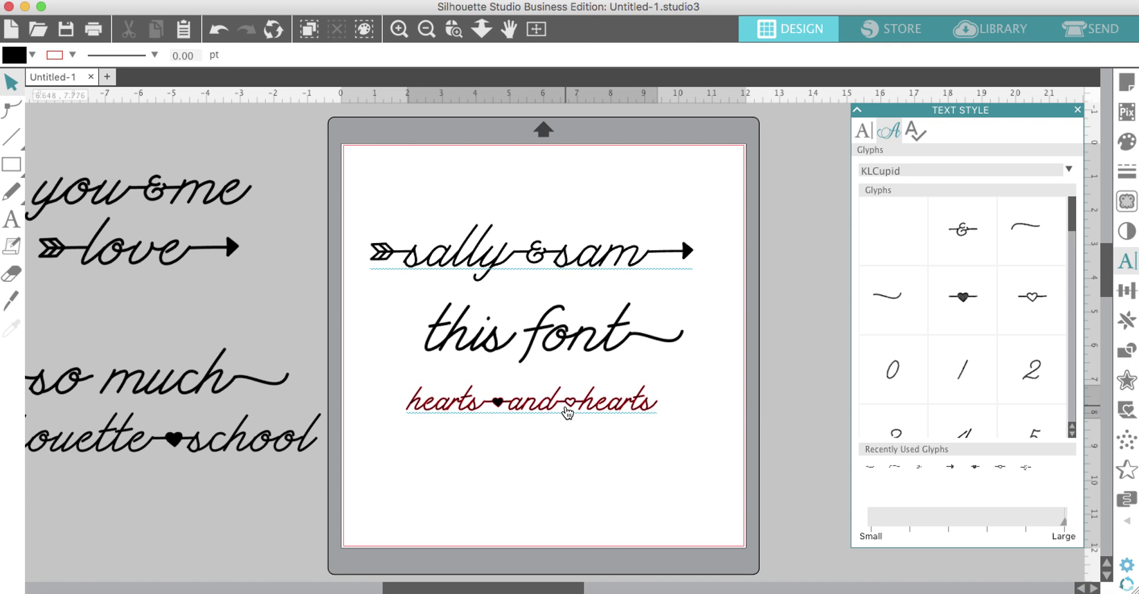
left_click(568, 412)
left_click(399, 28)
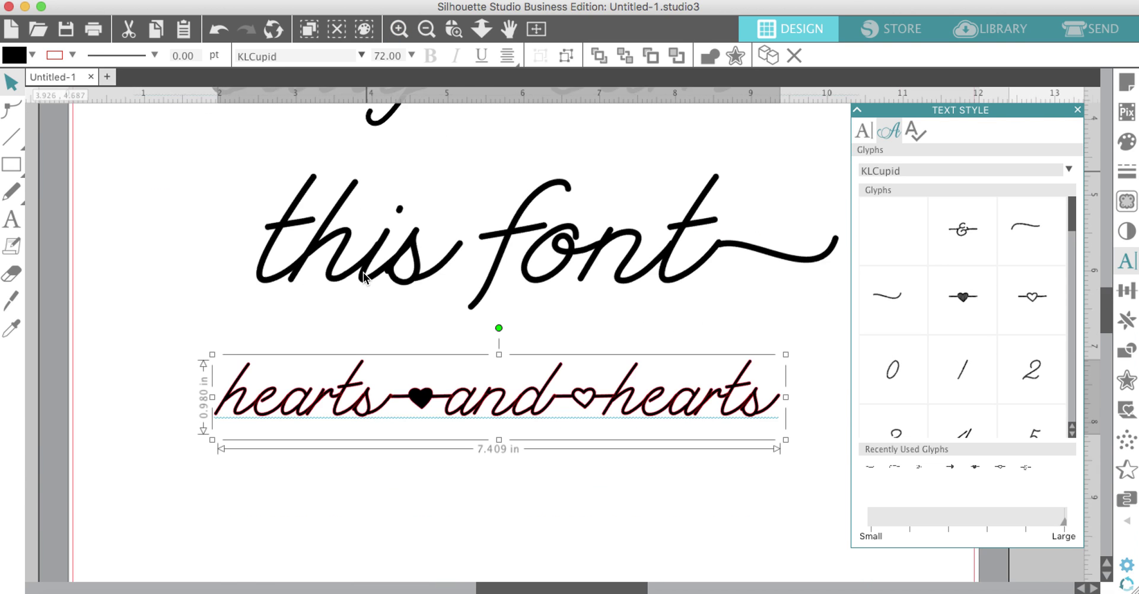
- Fill the heart-joined hearts line with red and convert it to a path
scroll(363, 276, "down", 2)
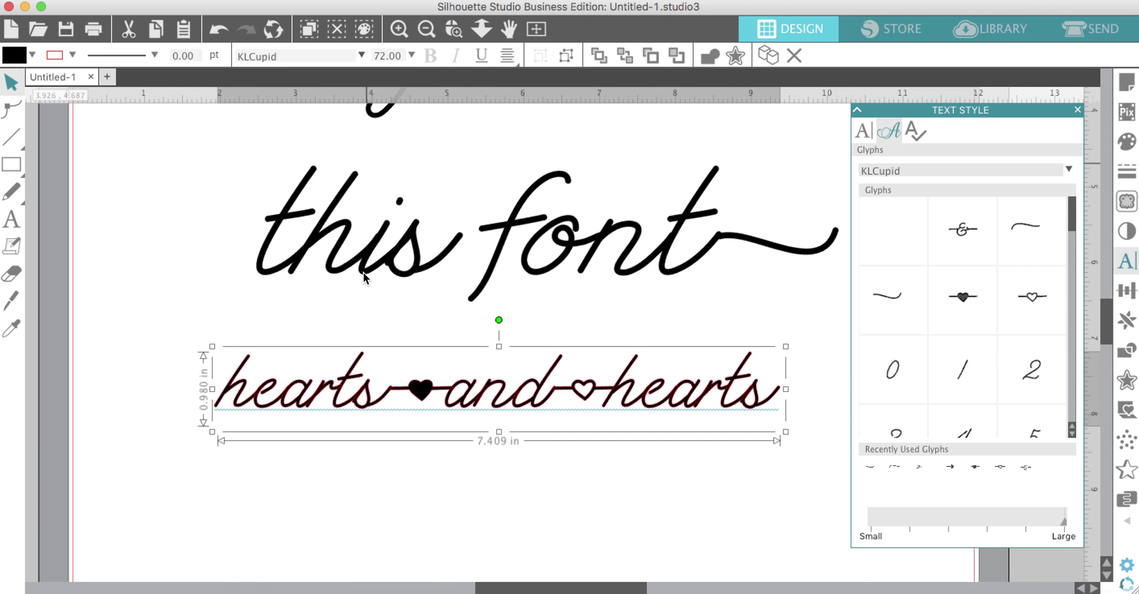
left_click(33, 57)
left_click(24, 115)
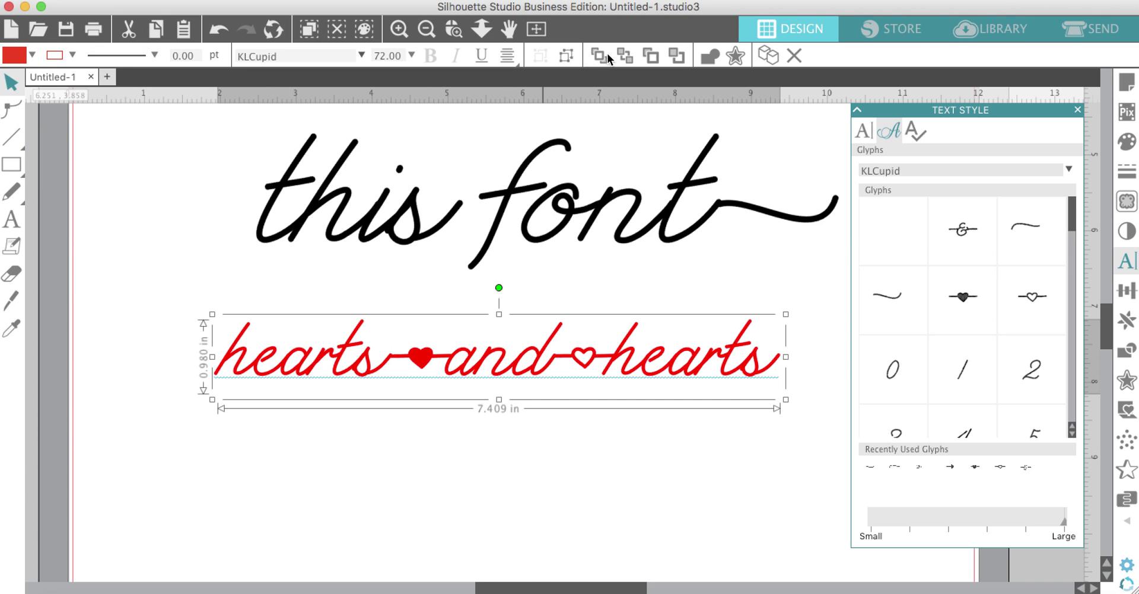
left_click(706, 57)
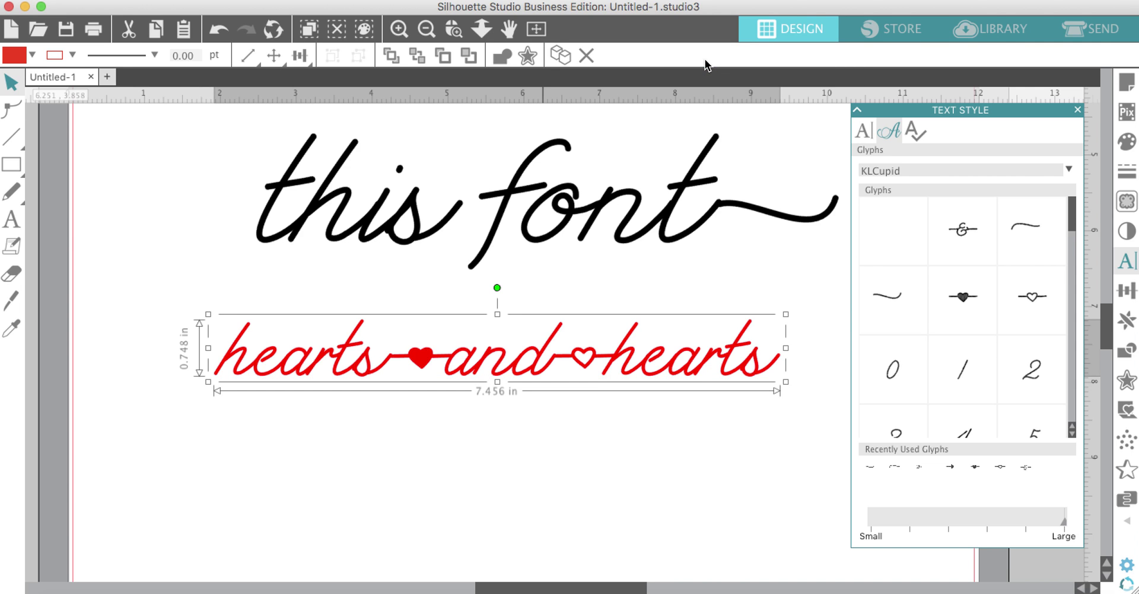
scroll(549, 269, "up", 5)
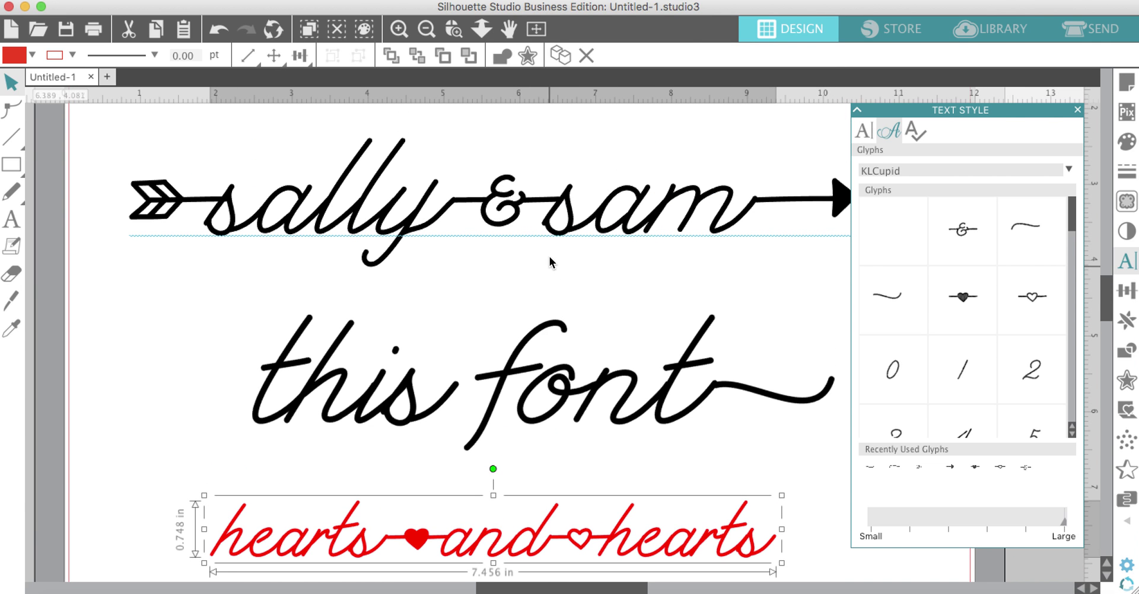
- Give the 'sally & sam' text a transparent fill and a light pink line colour
left_click(554, 230)
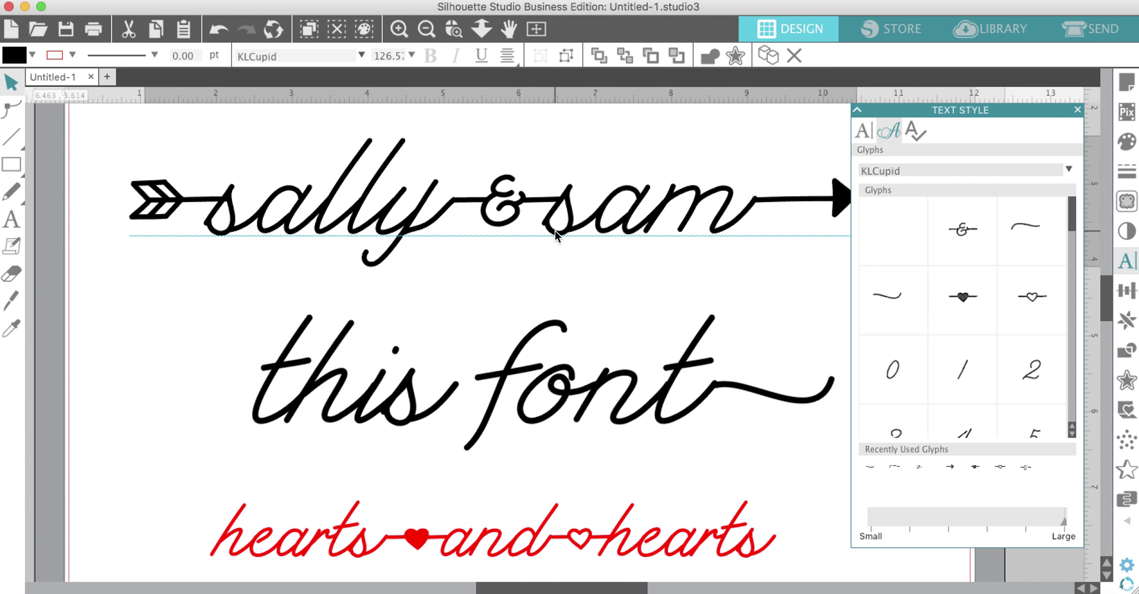
left_click(33, 55)
left_click(143, 90)
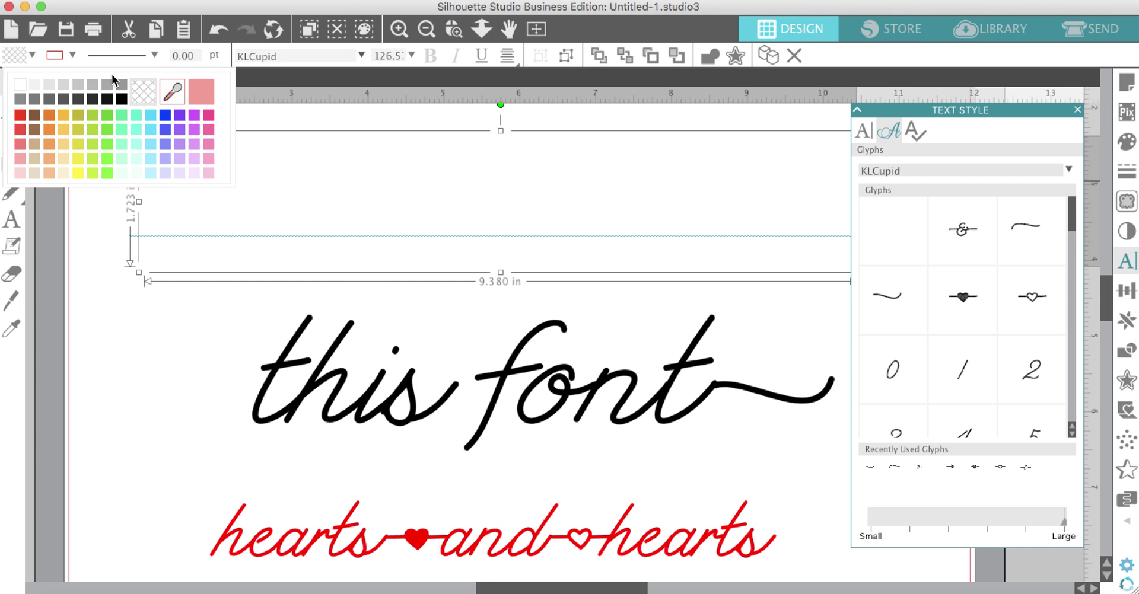
left_click(73, 55)
left_click(58, 117)
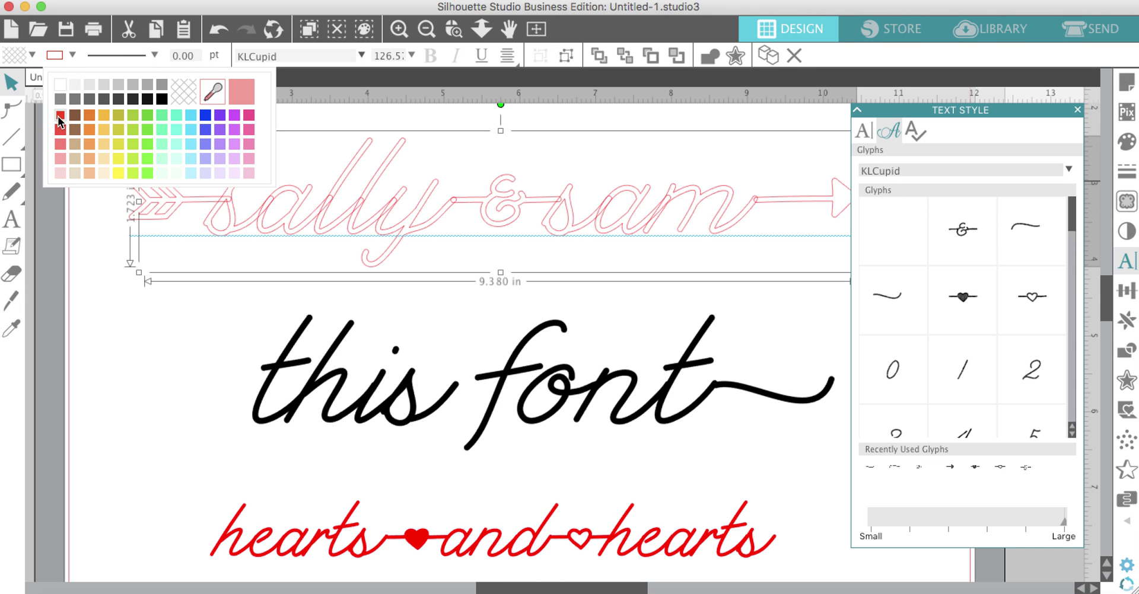
- Zoom in to check the overlapping pink outlines, then reselect 'sally & sam'
left_click(104, 301)
left_click(399, 28)
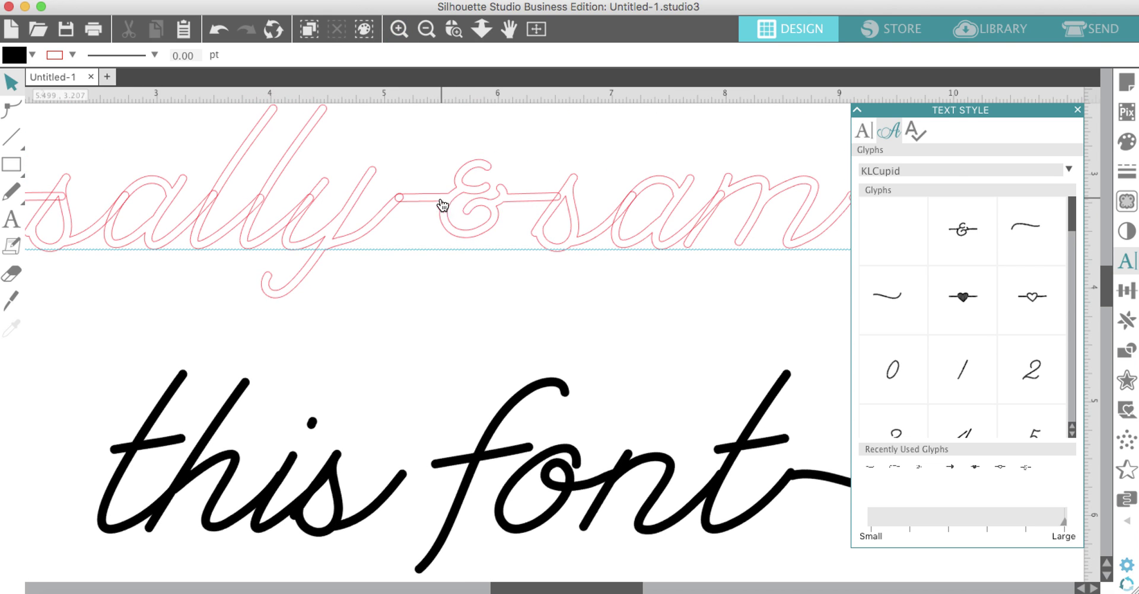
left_click(426, 29)
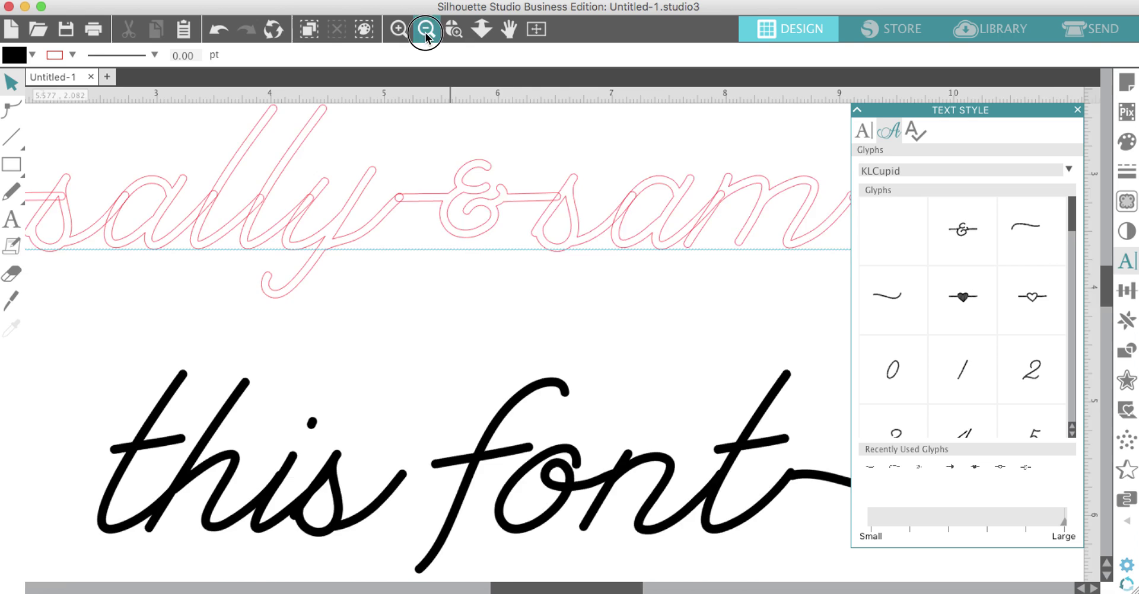
left_click(387, 208)
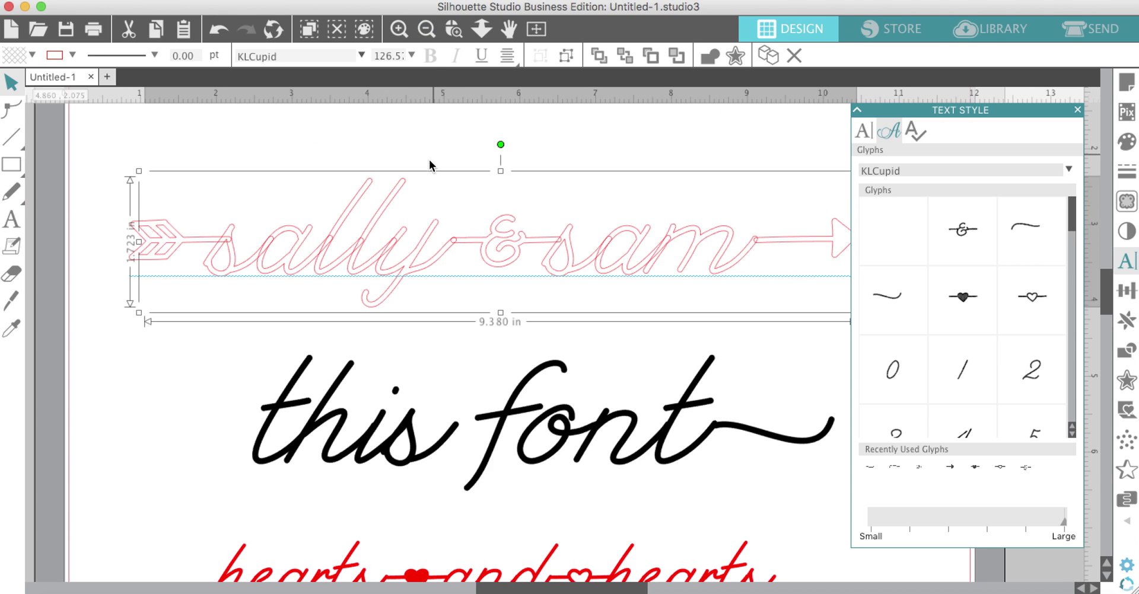
scroll(426, 162, "right", 1)
- Weld the 'sally & sam' letters and arrow into one shape and view the whole mat
right_click(422, 141)
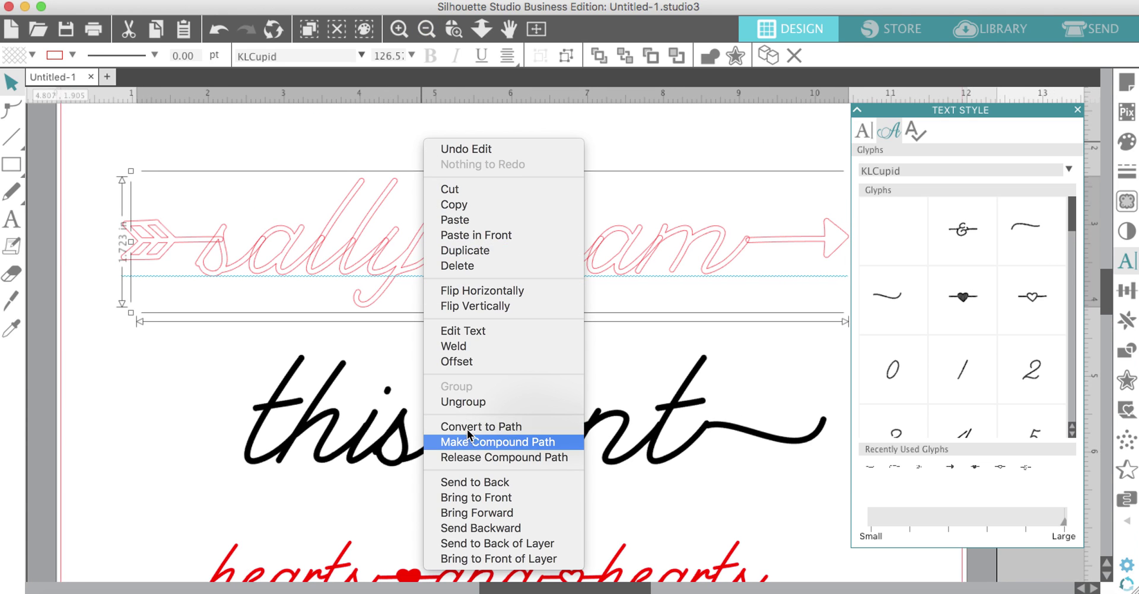
left_click(455, 346)
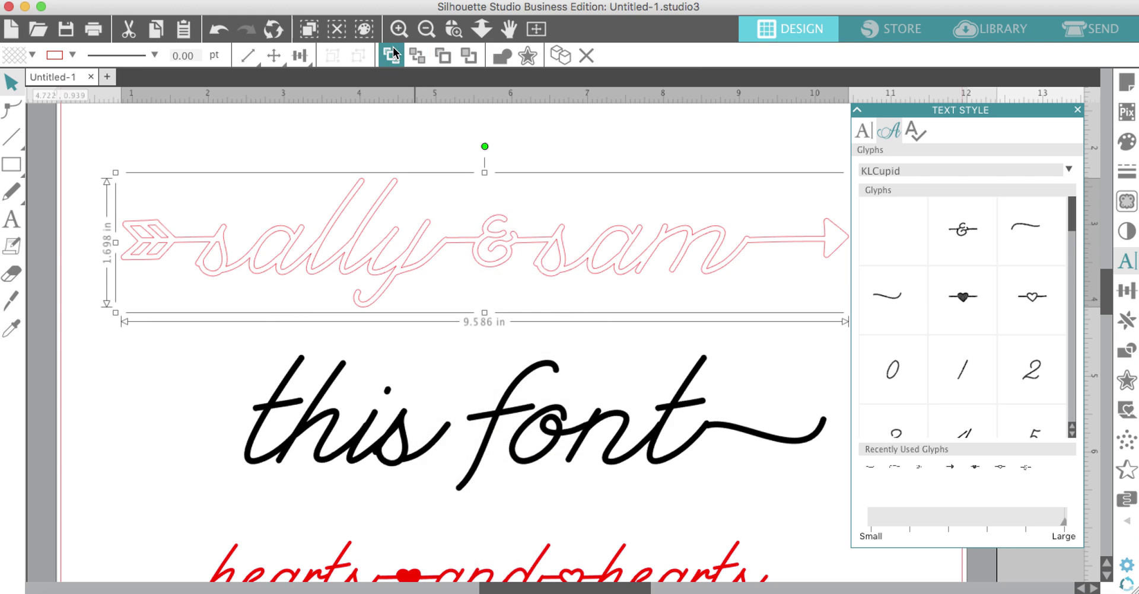
left_click(426, 29)
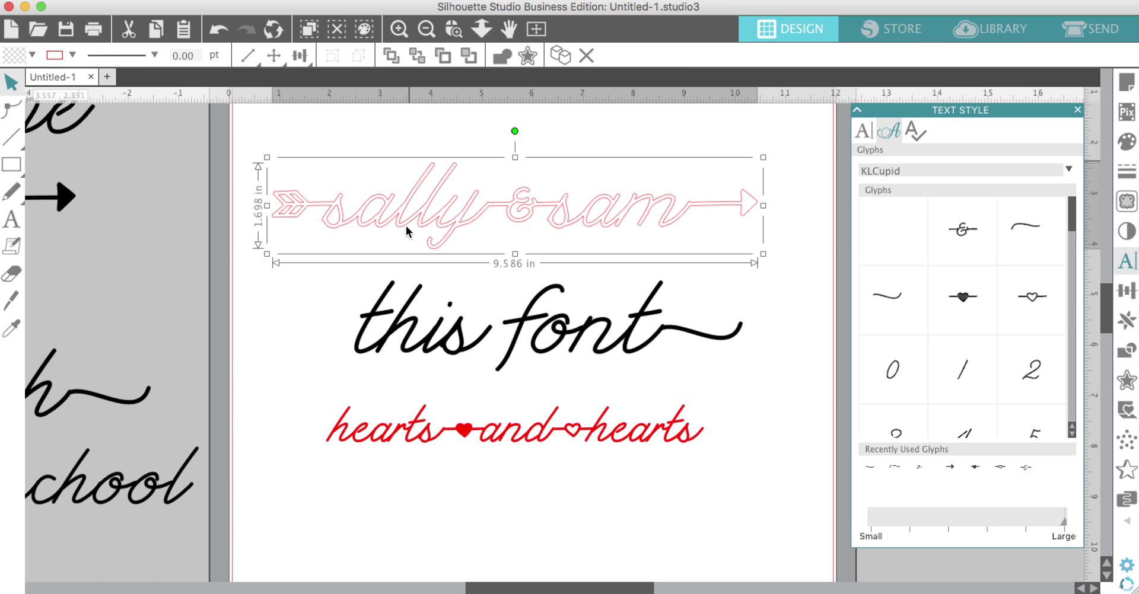
scroll(979, 326, "down", 15)
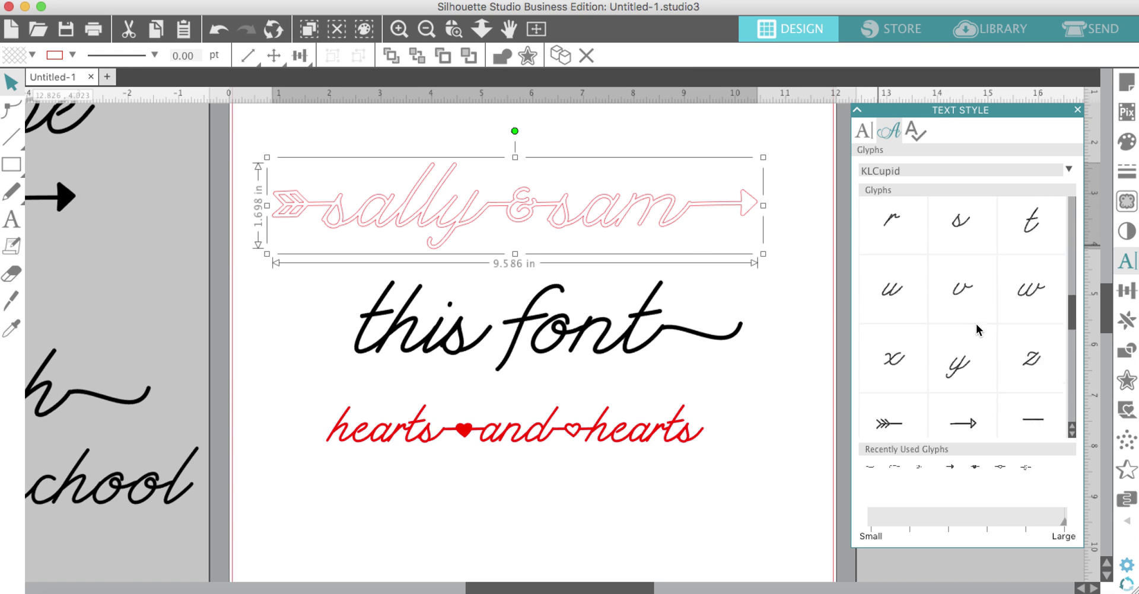